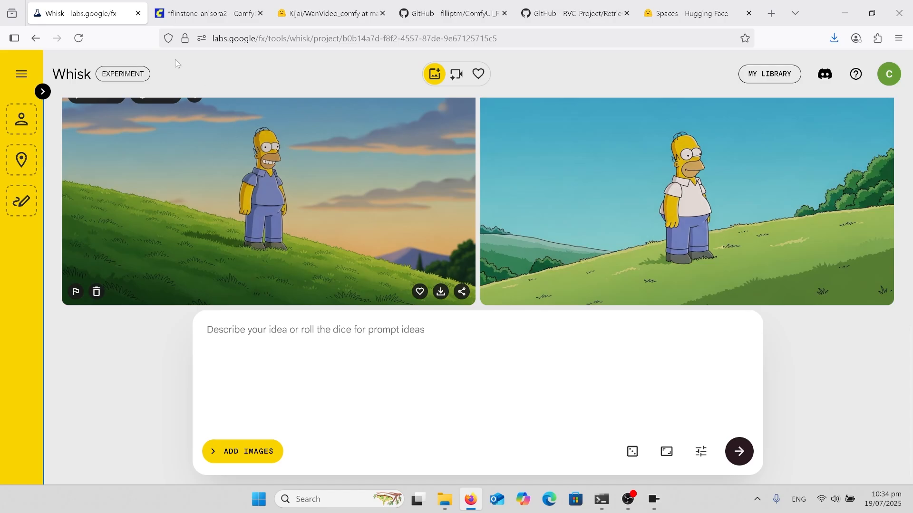
# Switch to ComfyUI and examine the flinstone-anisora2 workflow's model, LoRA, prompt and KSampler nodes
pyautogui.click(203, 21)
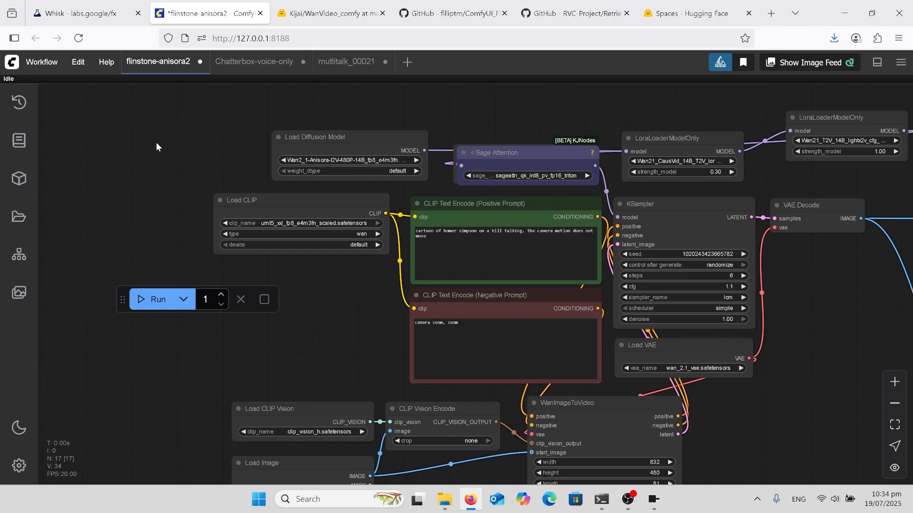
pyautogui.scroll(9, 558, 197)
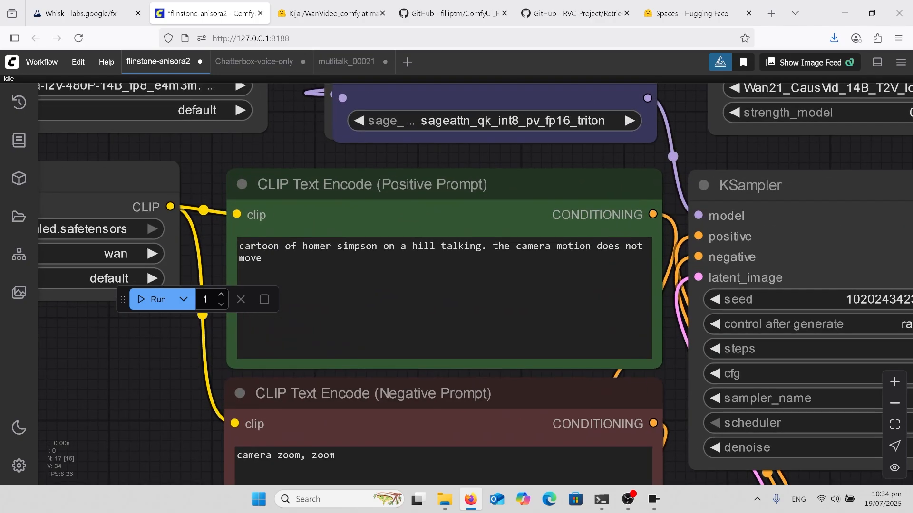
pyautogui.scroll(-1, 456, 285)
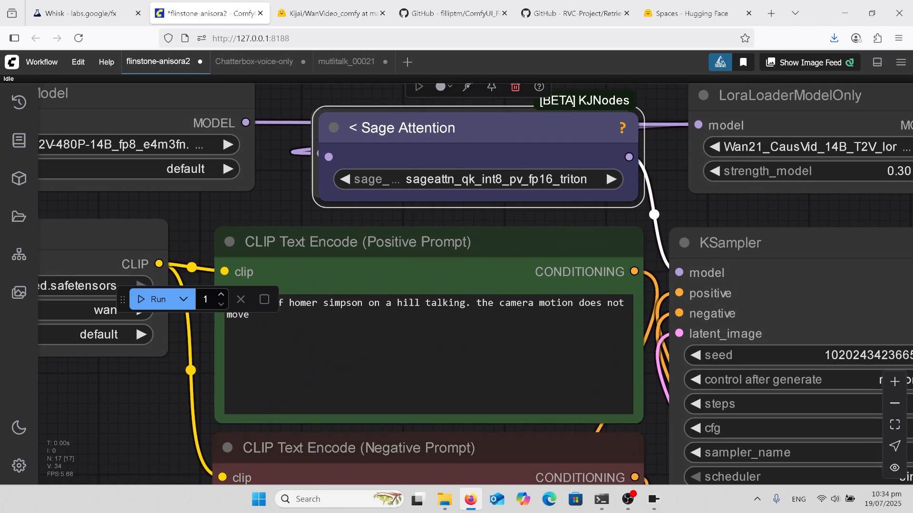
pyautogui.scroll(-5, 258, 220)
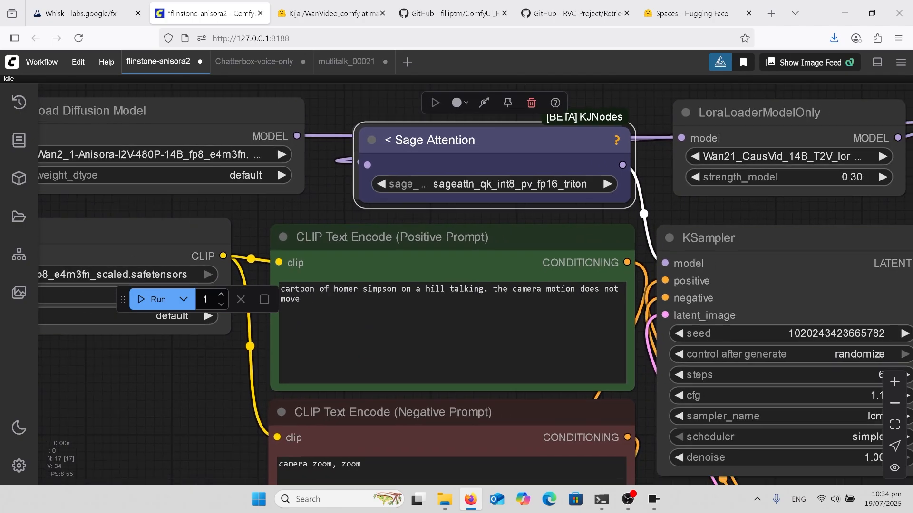
pyautogui.scroll(-3, 329, 155)
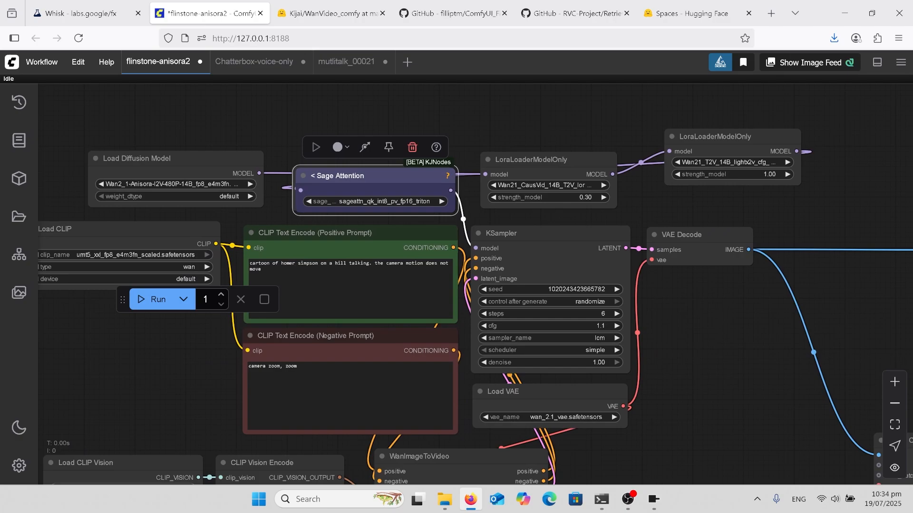
pyautogui.scroll(-3, 484, 139)
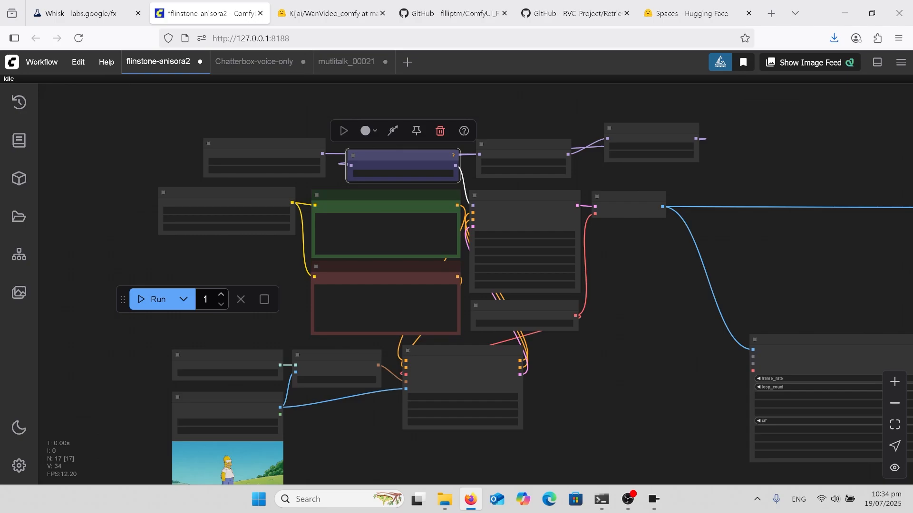
pyautogui.scroll(7, 391, 239)
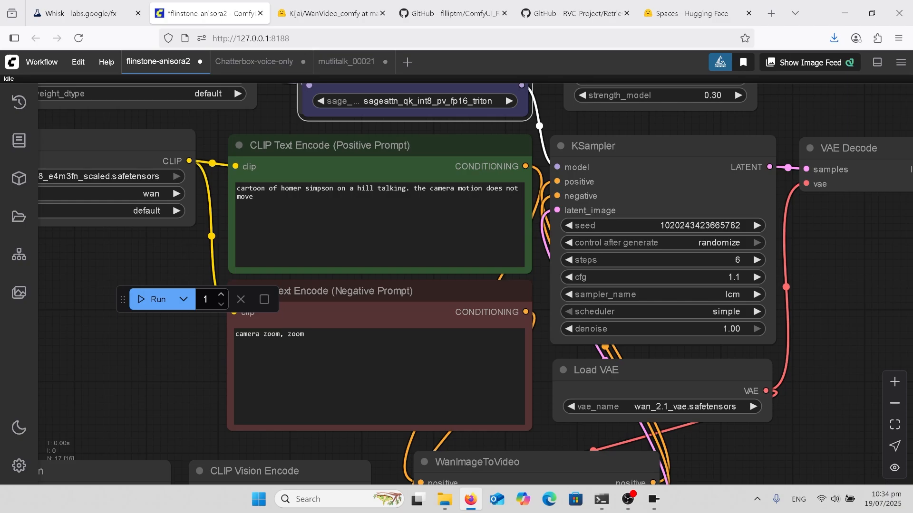
pyautogui.scroll(-3, 722, 361)
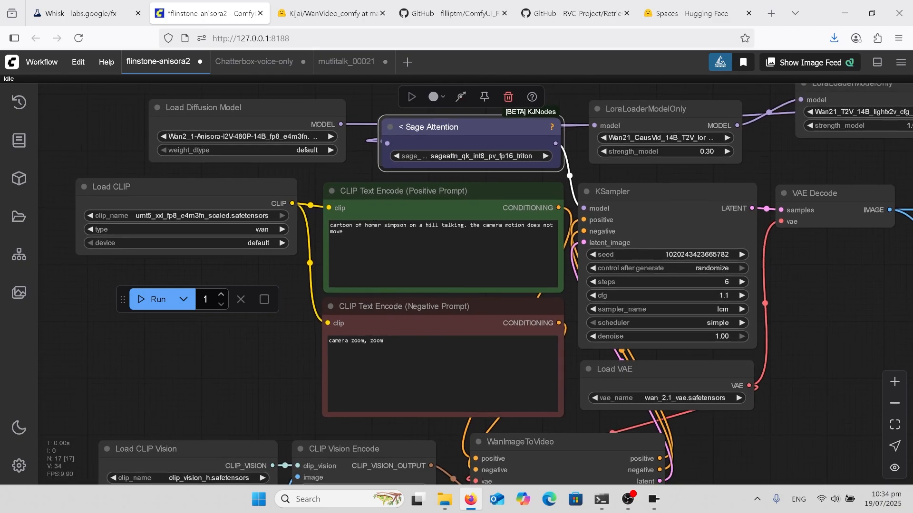
pyautogui.scroll(-2, 779, 328)
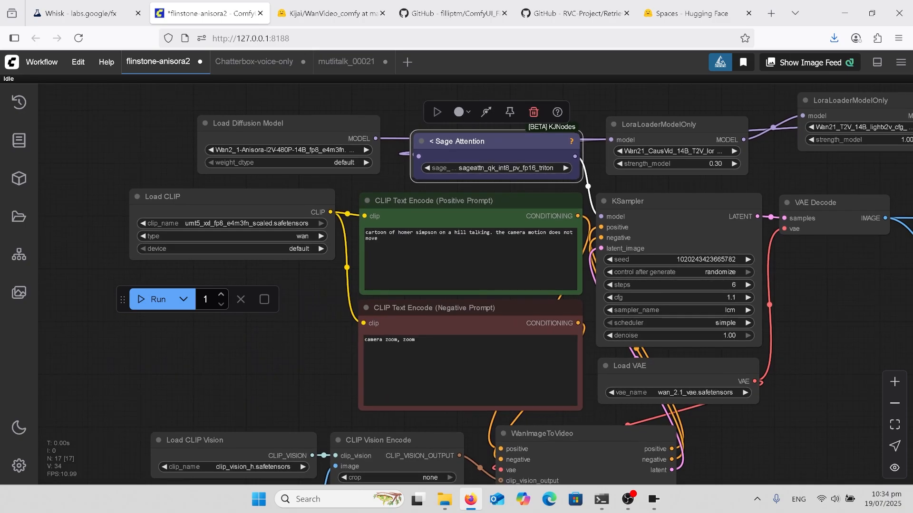
pyautogui.scroll(-3, 520, 289)
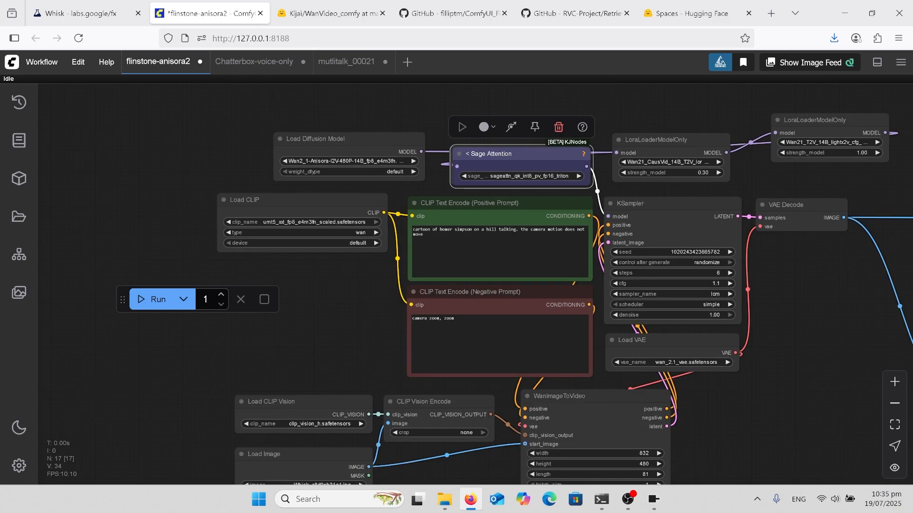
# Examine the Load Image node with Whisk_c8d0eb31a1.jpg and the WanImageToVideo size and length settings
pyautogui.scroll(2, 476, 285)
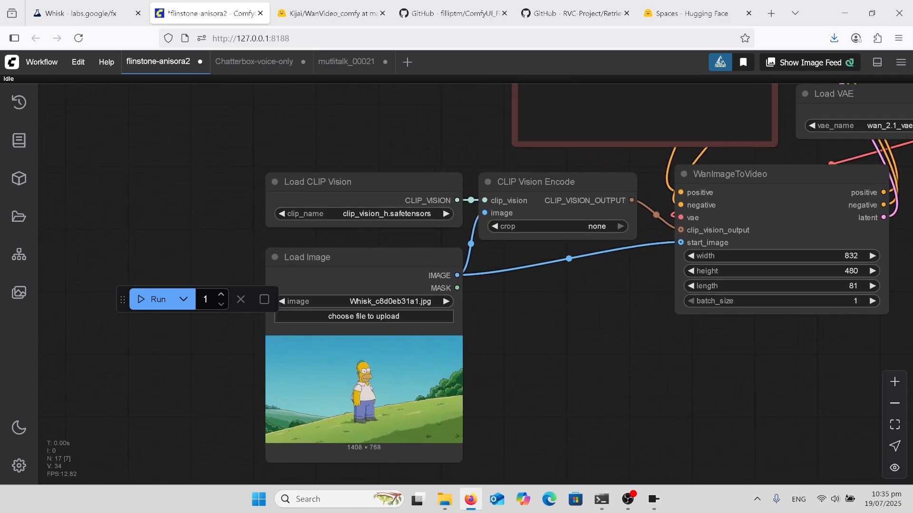
pyautogui.scroll(3, 475, 285)
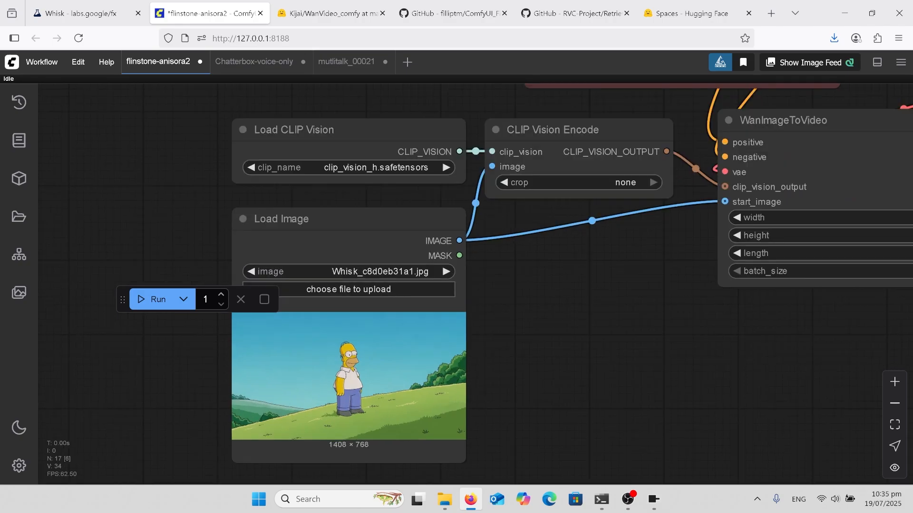
pyautogui.scroll(-4, 475, 285)
pyautogui.scroll(-2, 475, 285)
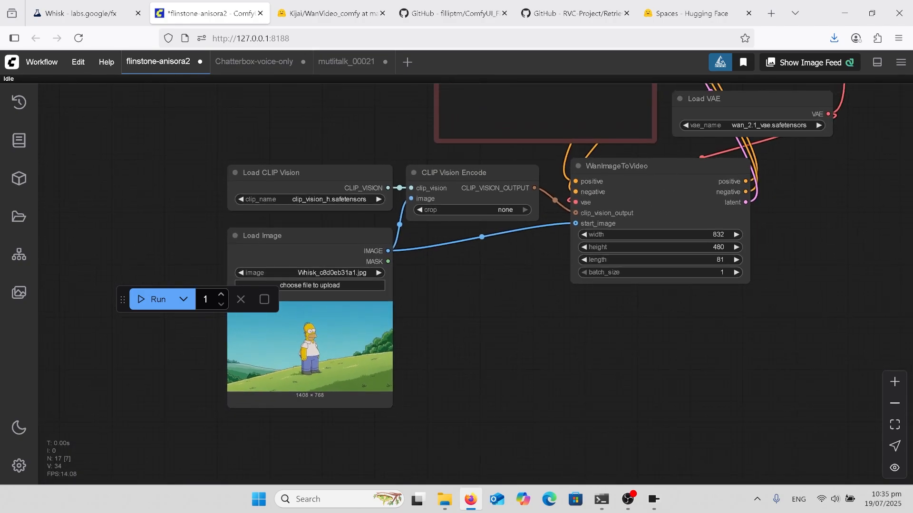
pyautogui.scroll(-5, 331, 453)
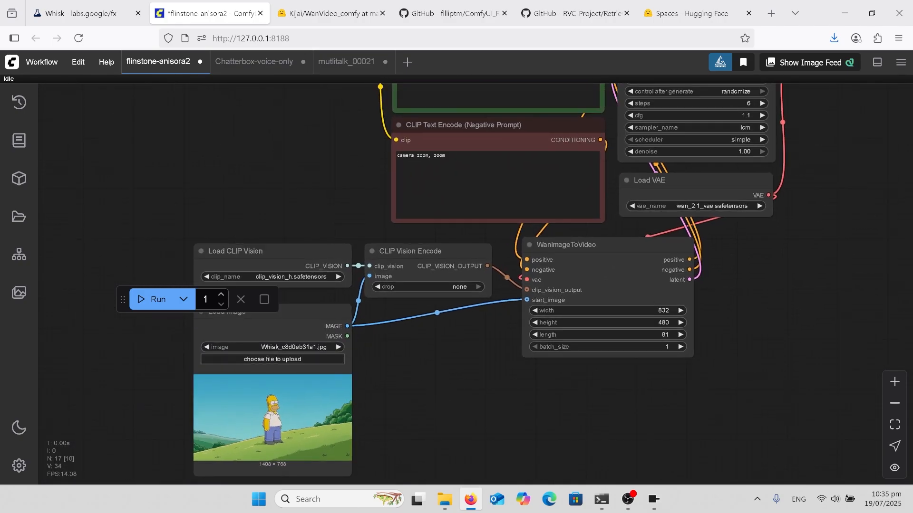
pyautogui.scroll(1, 509, 285)
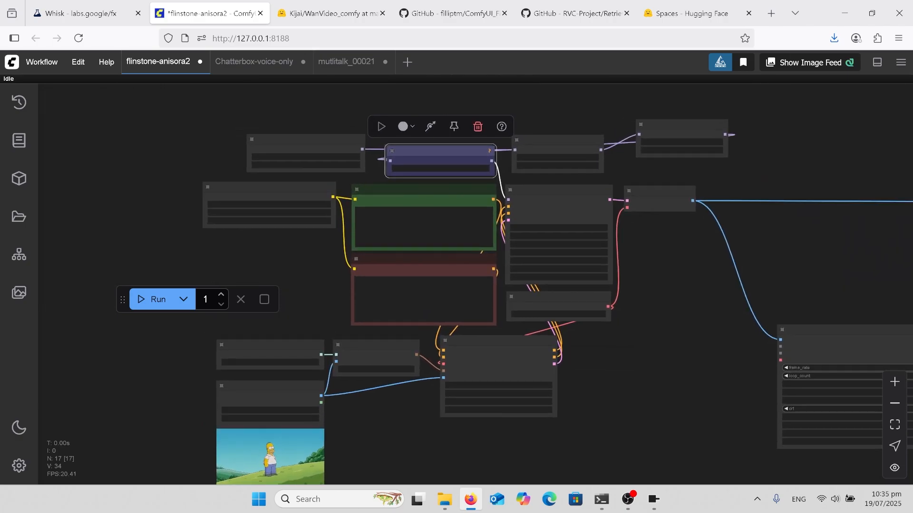
# Watch the generated clip hh.mp4 from New folder (4) in VLC and return to the ComfyUI workflow
pyautogui.click(451, 504)
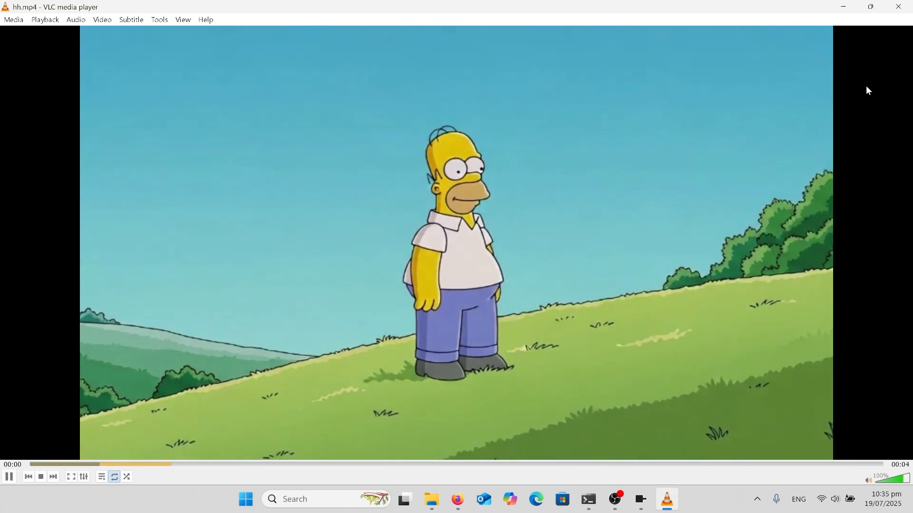
pyautogui.click(899, 7)
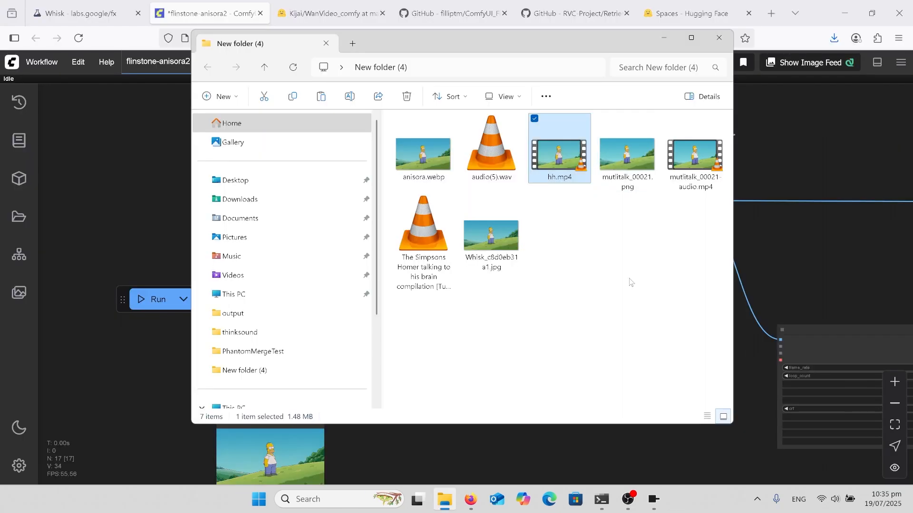
pyautogui.click(146, 202)
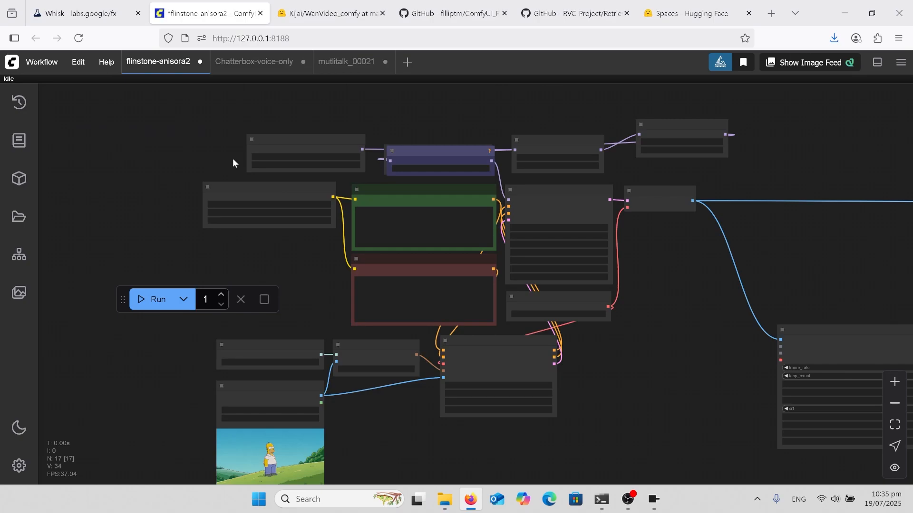
# Open the Chatterbox-voice-only workflow and review the Retrieval-based-Voice-Conversion-WebUI repository's README on GitHub
pyautogui.click(254, 62)
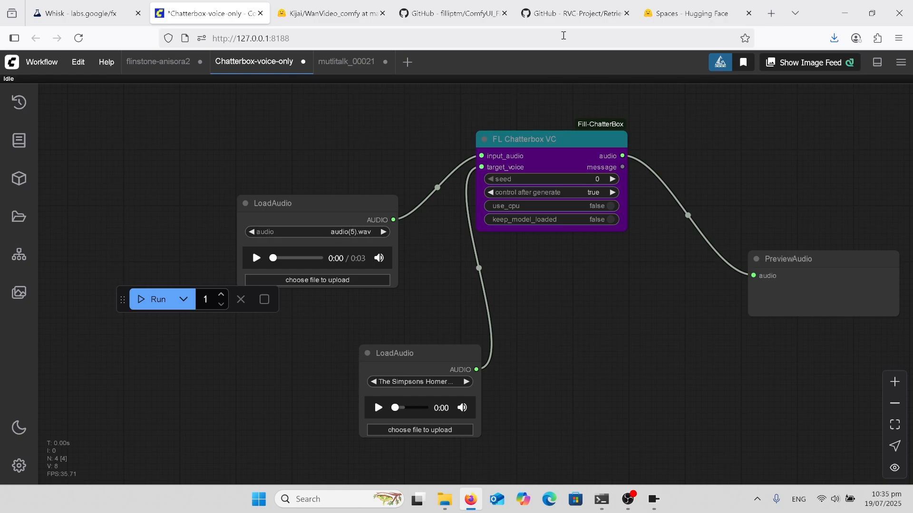
pyautogui.click(590, 22)
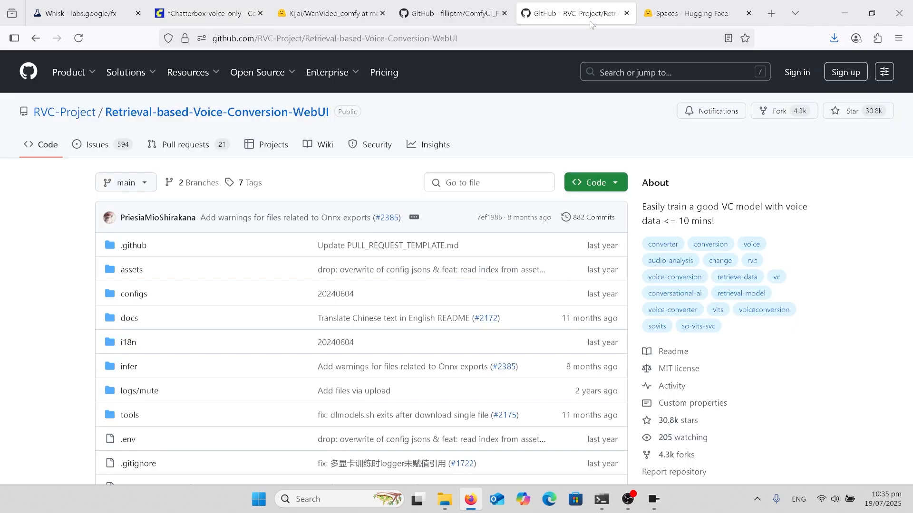
pyautogui.scroll(-3, 453, 234)
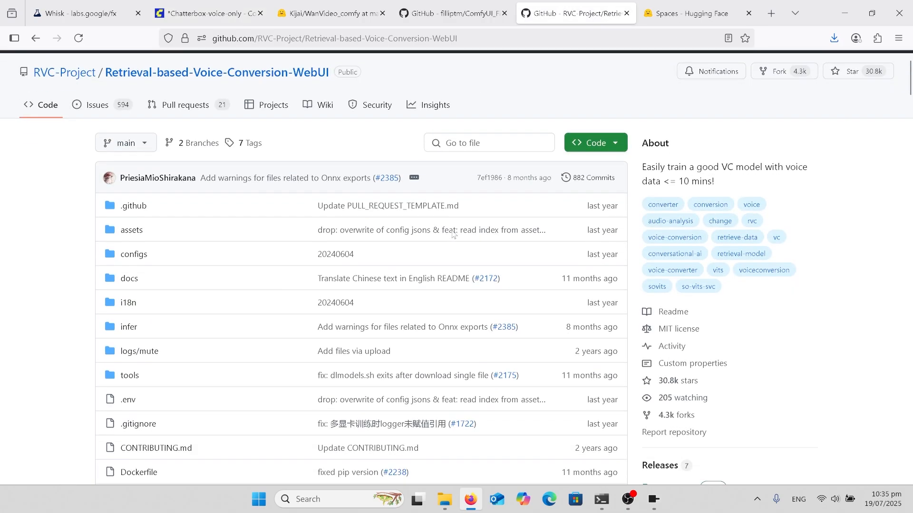
pyautogui.scroll(-17, 452, 233)
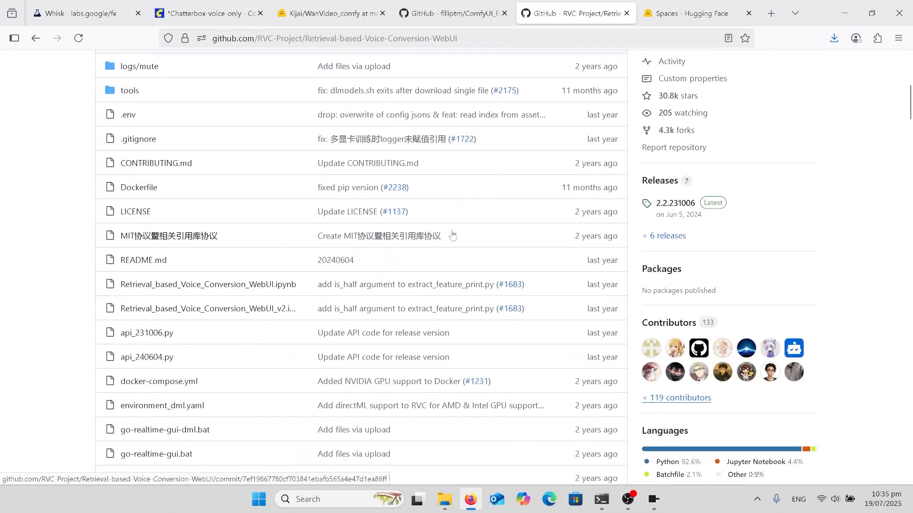
pyautogui.scroll(-8, 452, 234)
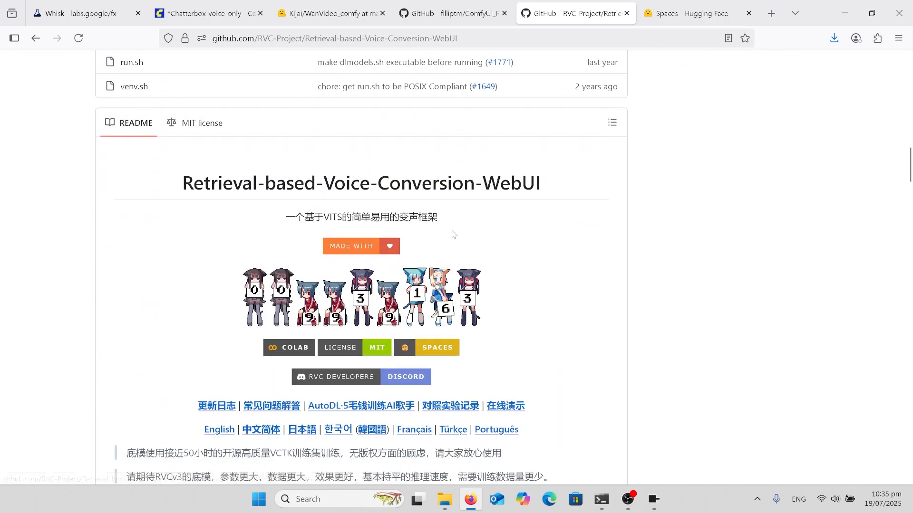
pyautogui.scroll(-2, 452, 234)
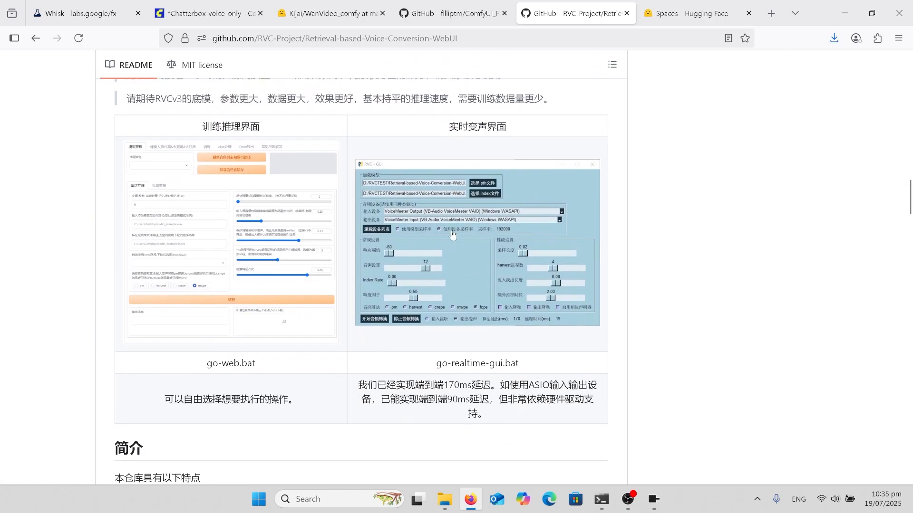
pyautogui.scroll(12, 452, 230)
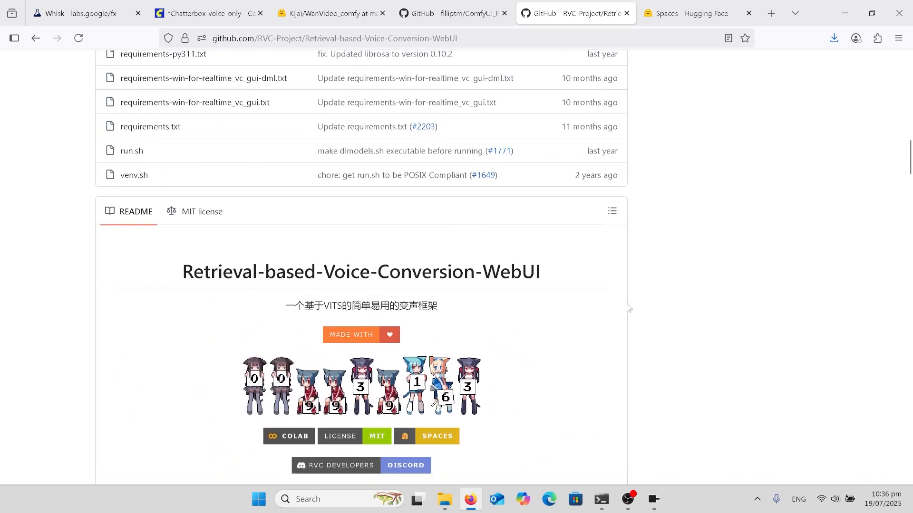
# Switch to Pinokio, search its verified scripts for "rvc", and minimize it again
pyautogui.click(653, 500)
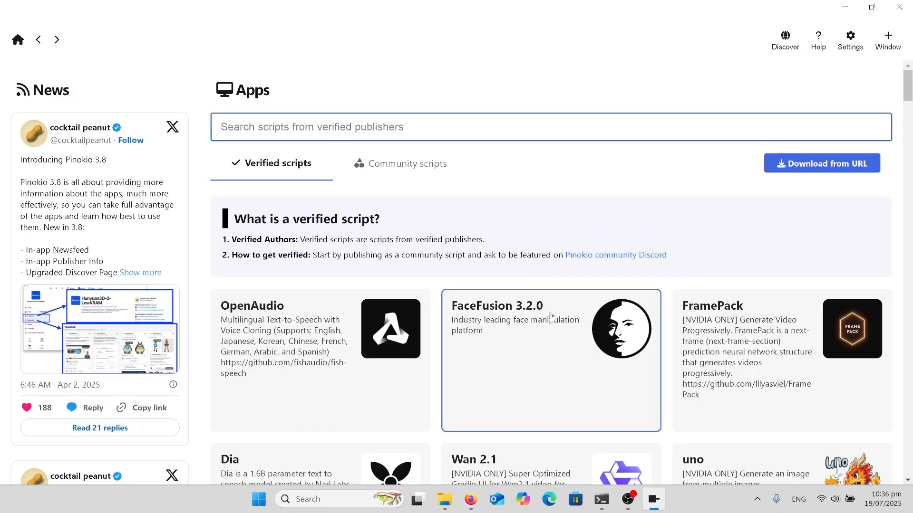
pyautogui.click(421, 131)
pyautogui.write('rvc')
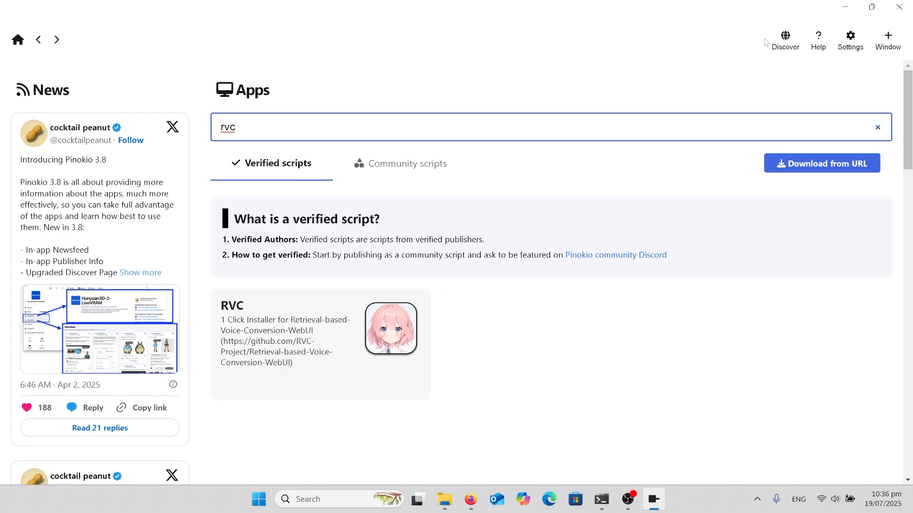
pyautogui.click(844, 7)
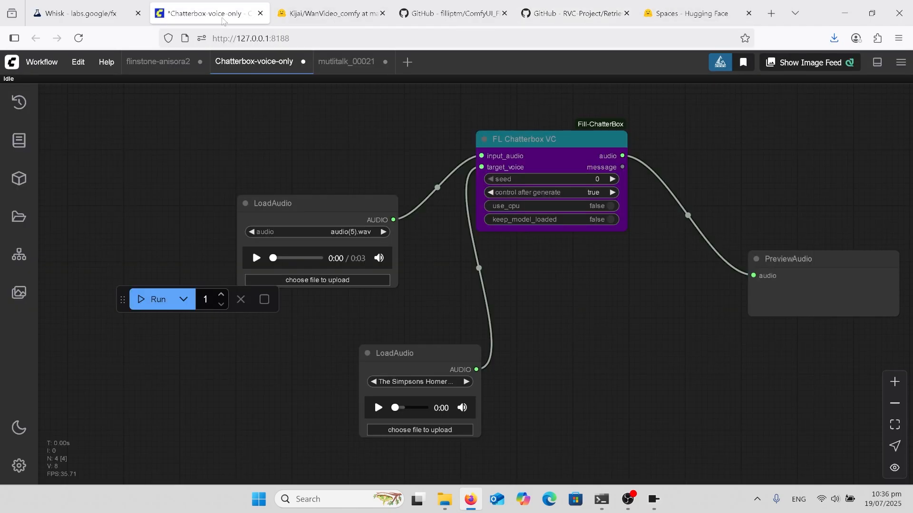
# In the Chatterbox-voice-only workflow, play the Simpsons Homer clip in the LoadAudio node feeding target_voice
pyautogui.click(222, 17)
pyautogui.scroll(5, 500, 418)
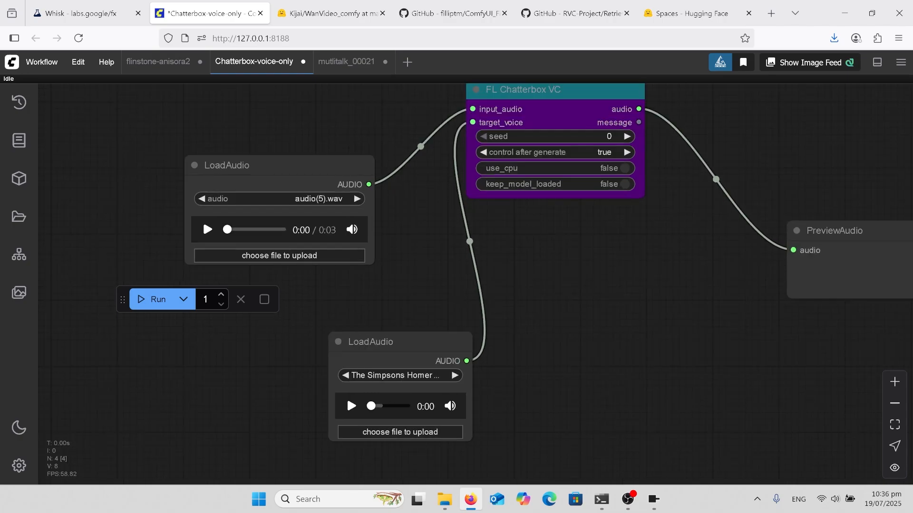
pyautogui.scroll(3, 303, 343)
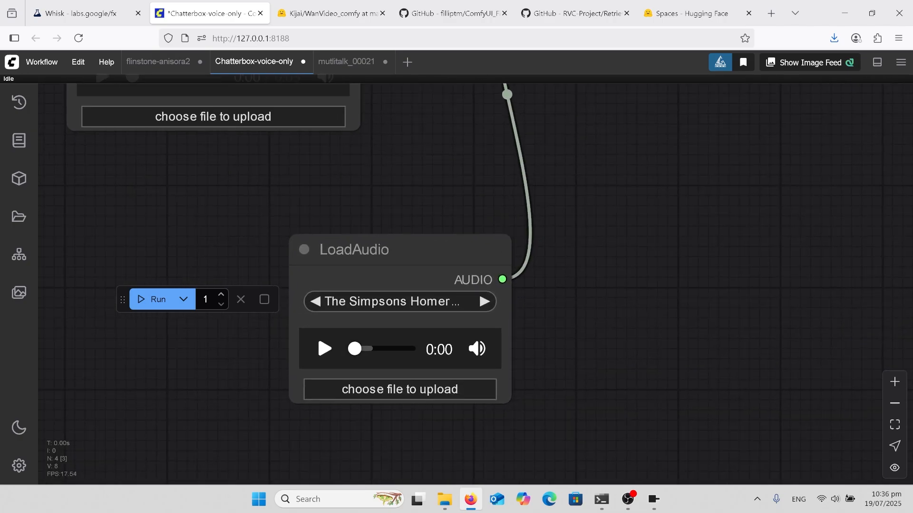
pyautogui.moveTo(372, 395); pyautogui.dragTo(368, 303)
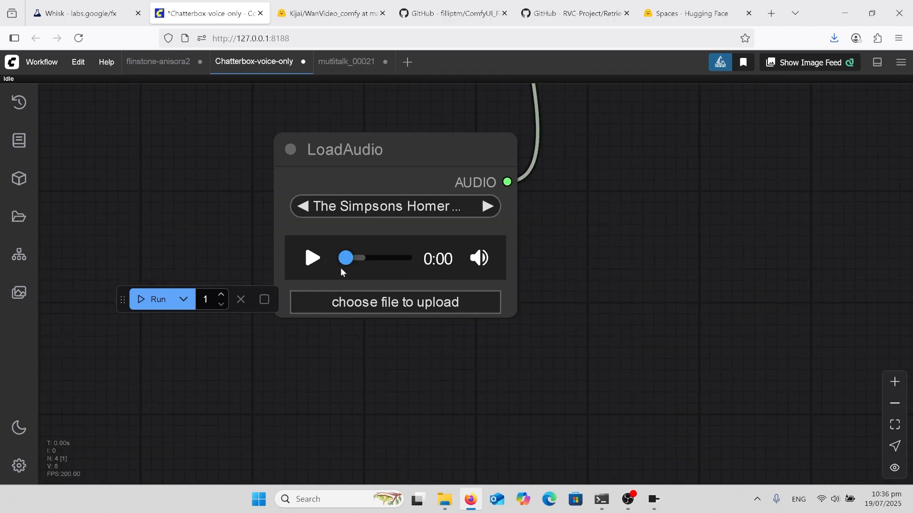
pyautogui.click(310, 259)
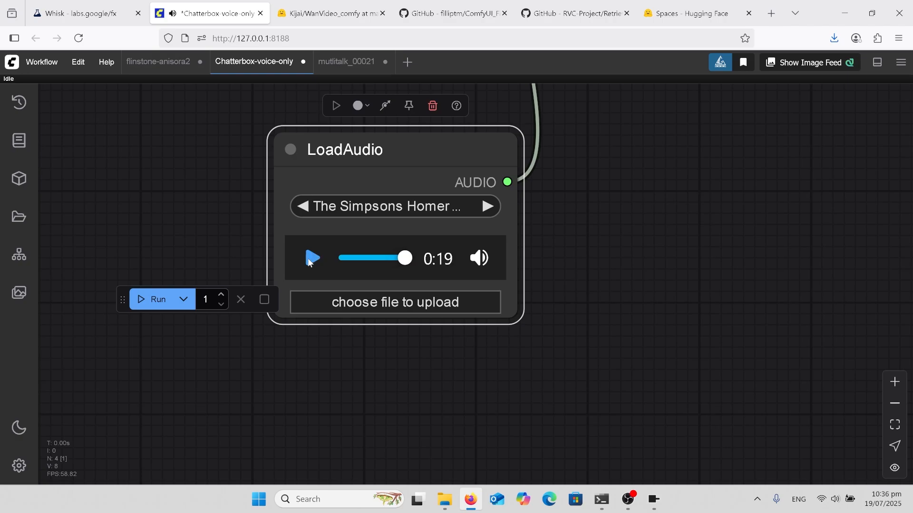
# Inspect the two LoadAudio nodes feeding FL Chatterbox VC and move the audio(5).wav node slightly up and left on the canvas
pyautogui.moveTo(488, 165); pyautogui.dragTo(732, 206)
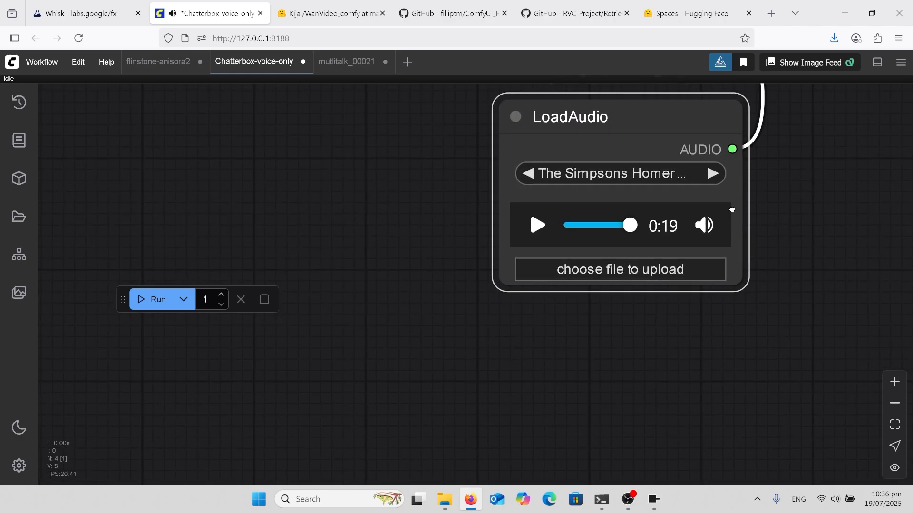
pyautogui.scroll(-3, 432, 318)
pyautogui.scroll(3, 332, 380)
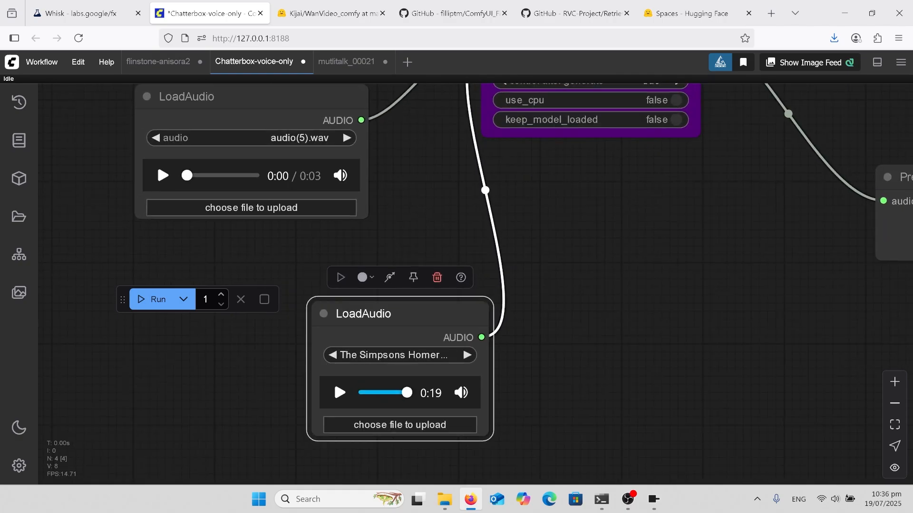
pyautogui.scroll(3, 332, 379)
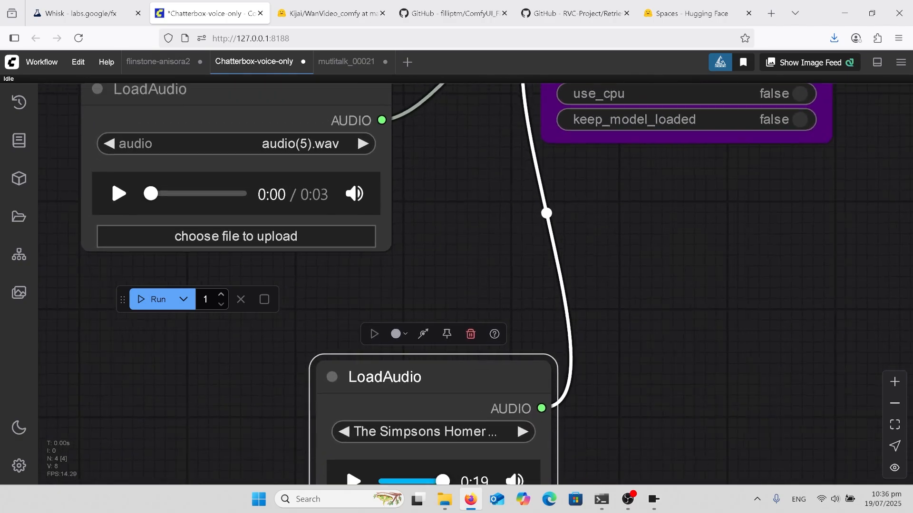
pyautogui.scroll(-2, 598, 348)
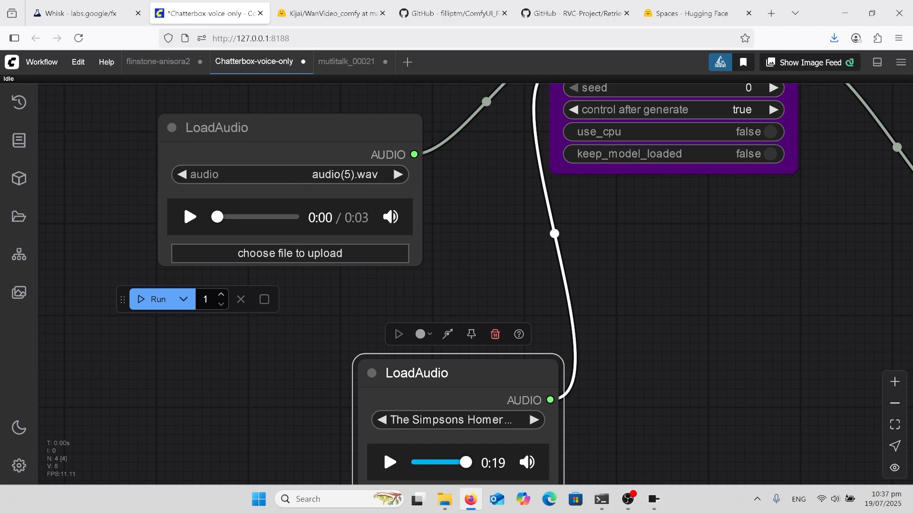
pyautogui.scroll(2, 183, 204)
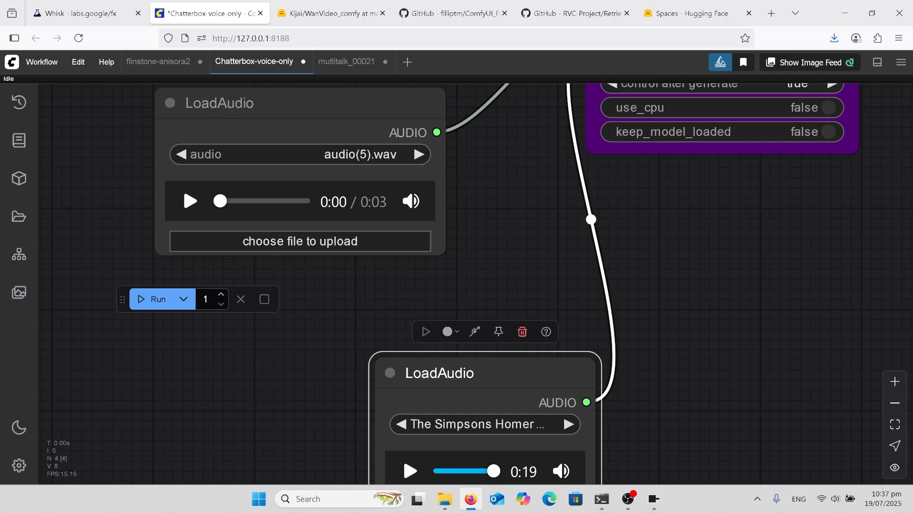
pyautogui.moveTo(203, 207); pyautogui.dragTo(207, 209)
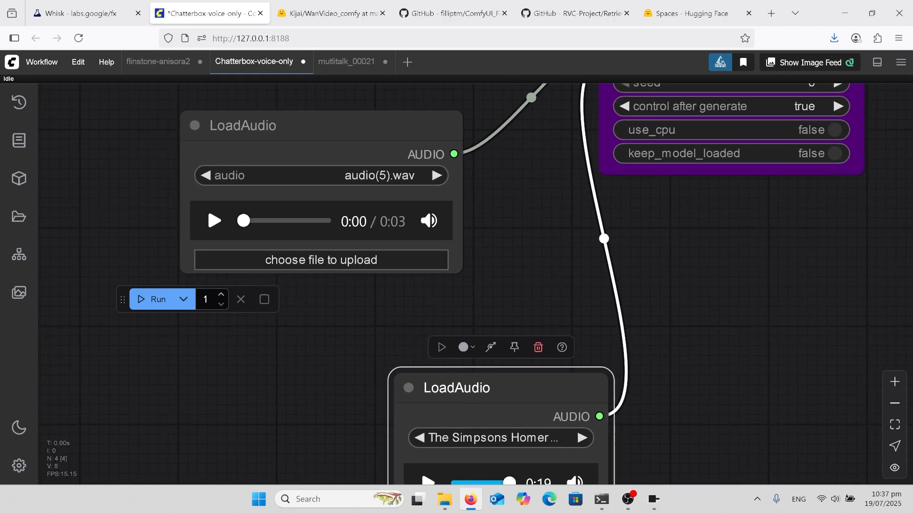
pyautogui.moveTo(486, 221); pyautogui.dragTo(504, 285)
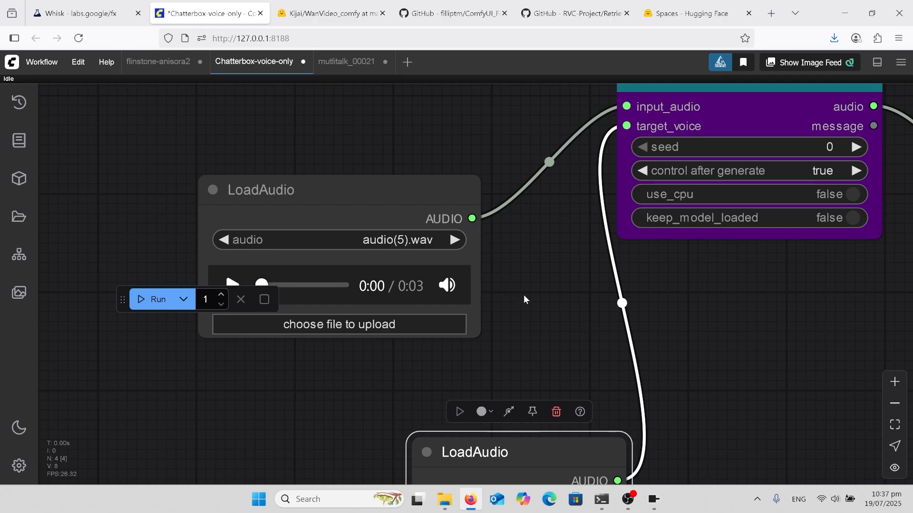
pyautogui.scroll(-2, 528, 293)
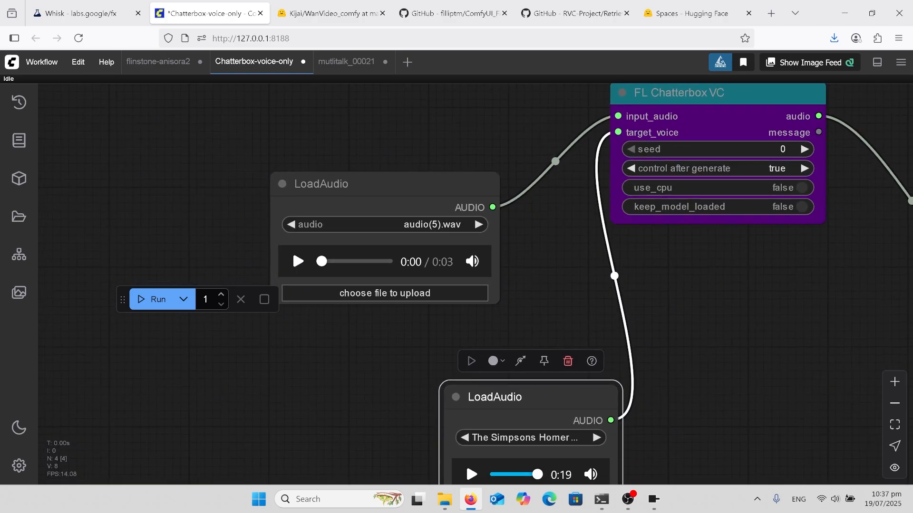
pyautogui.moveTo(535, 204); pyautogui.dragTo(570, 207)
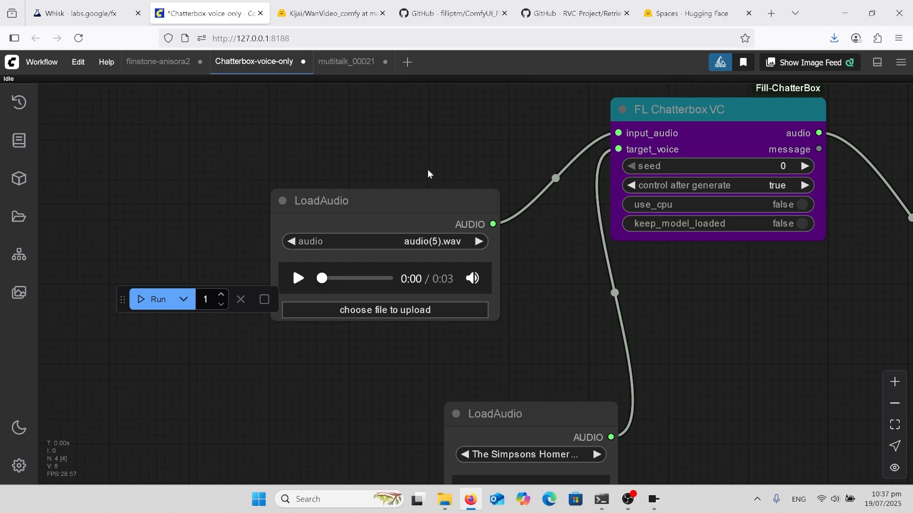
pyautogui.moveTo(408, 194); pyautogui.dragTo(385, 142)
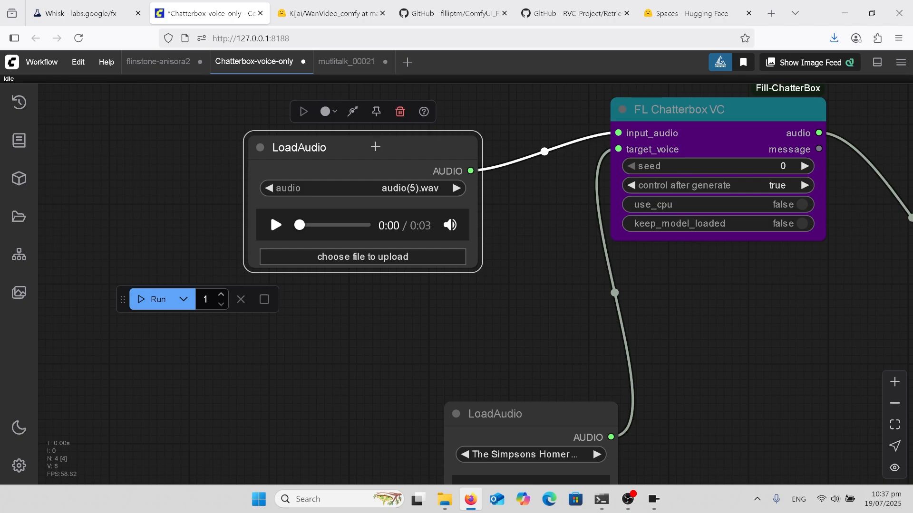
# Switch to Hugging Face Spaces, open the Kokoro TTS space and enter "hello" as the input text
pyautogui.click(679, 18)
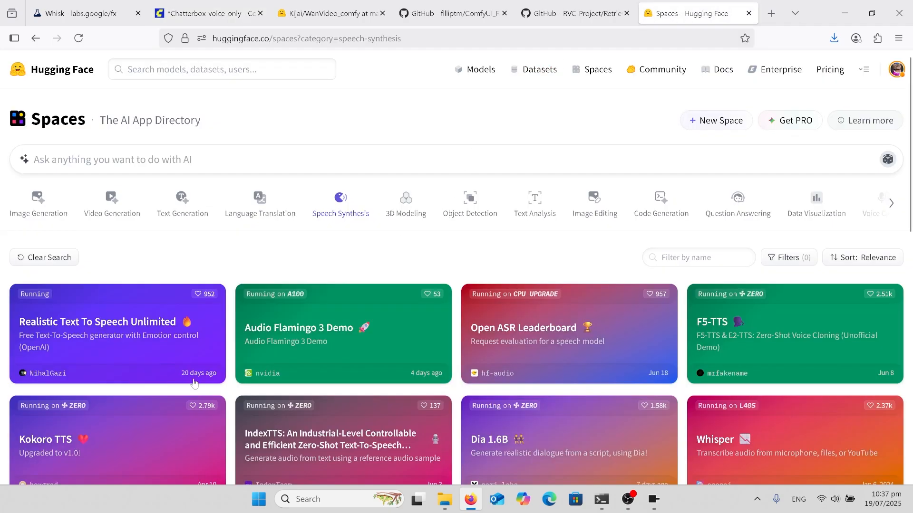
pyautogui.click(109, 436)
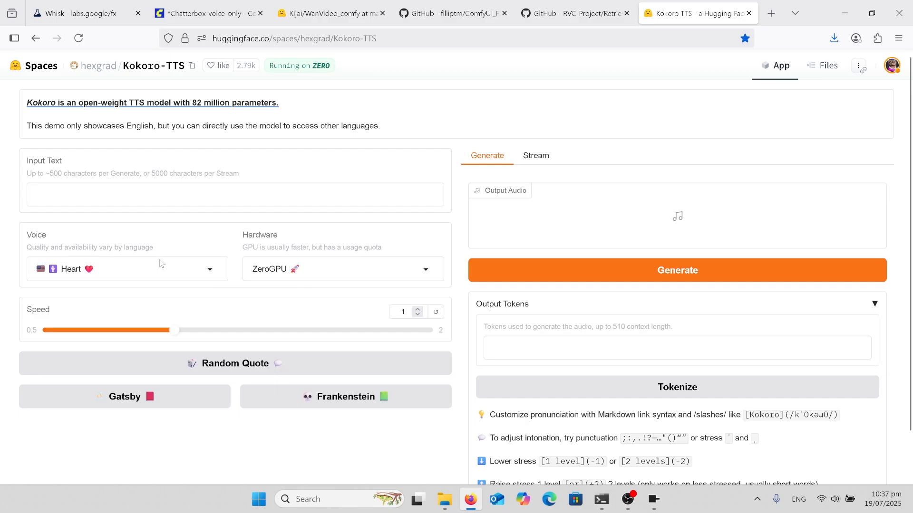
pyautogui.click(212, 195)
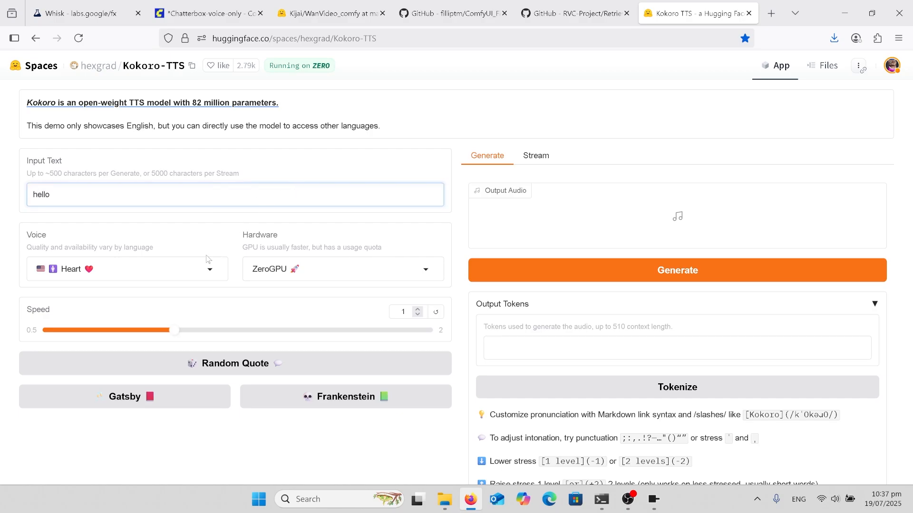
# Select the Eric voice in Kokoro TTS and generate the speech audio
pyautogui.click(191, 273)
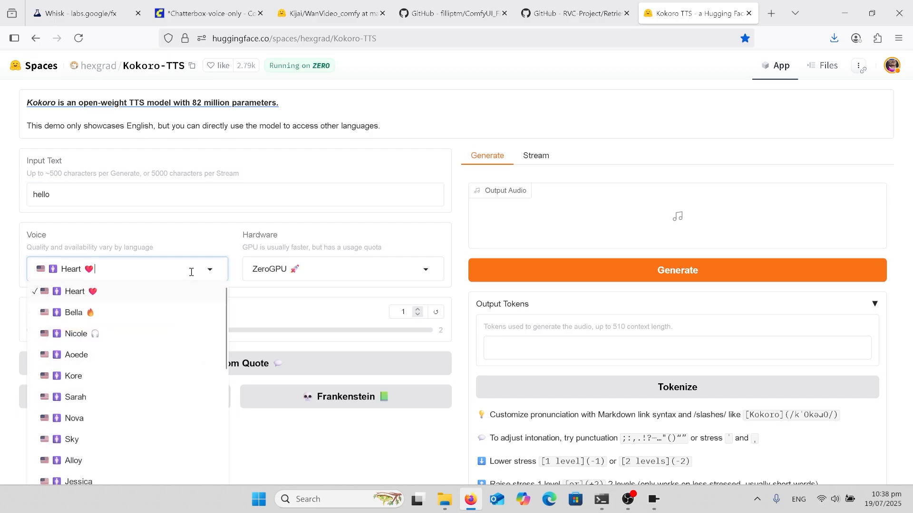
pyautogui.scroll(-6, 117, 368)
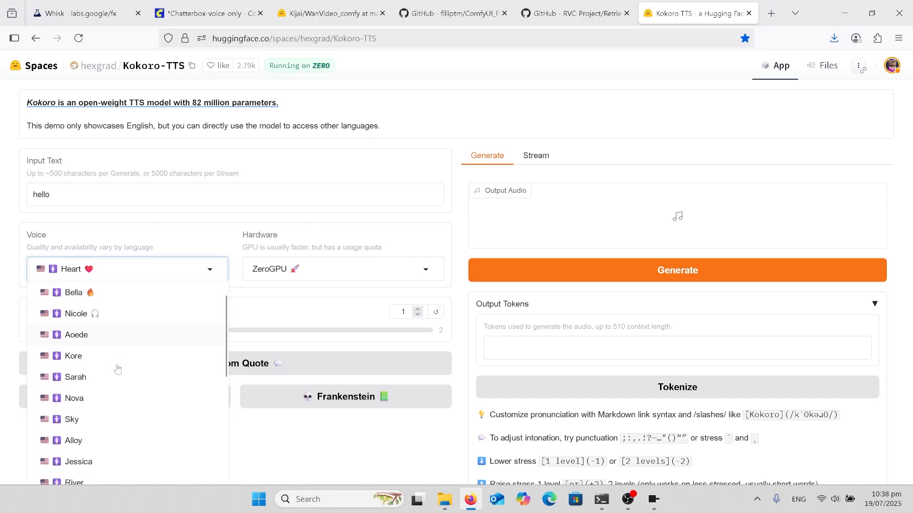
pyautogui.scroll(-3, 117, 368)
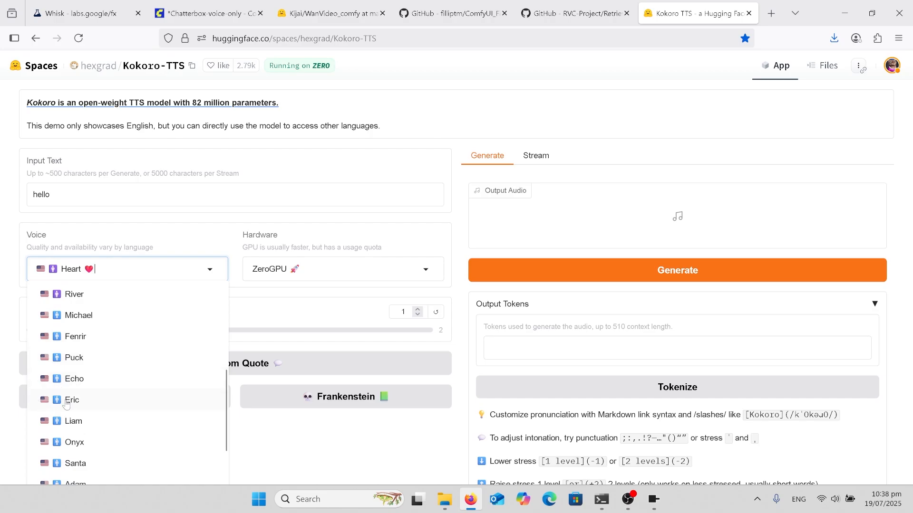
pyautogui.click(67, 403)
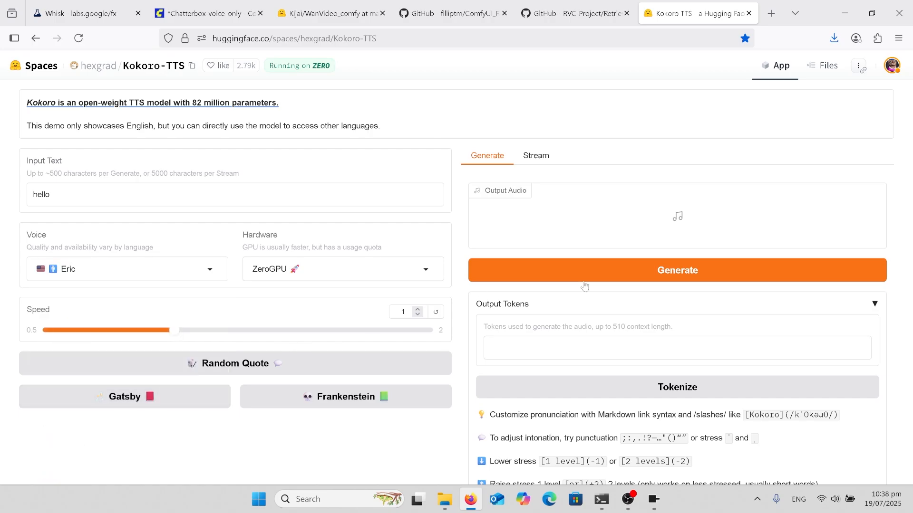
pyautogui.click(613, 270)
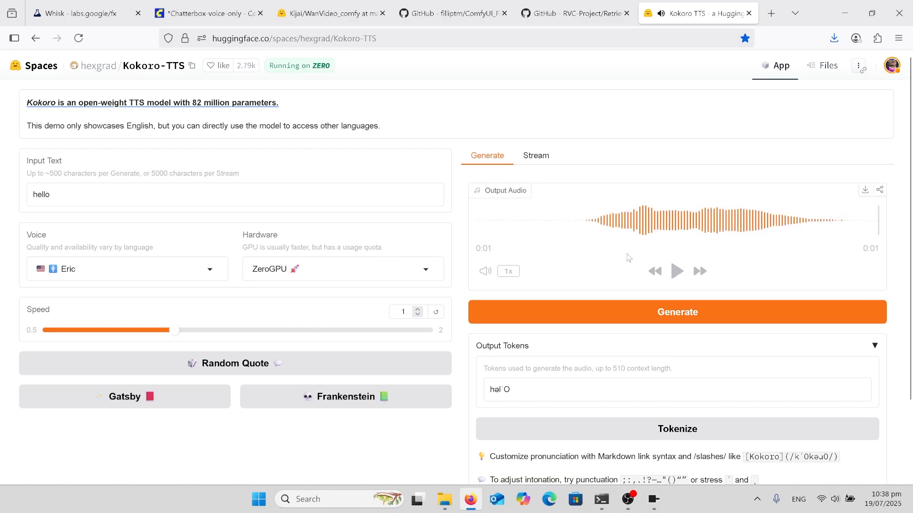
pyautogui.rightClick(626, 257)
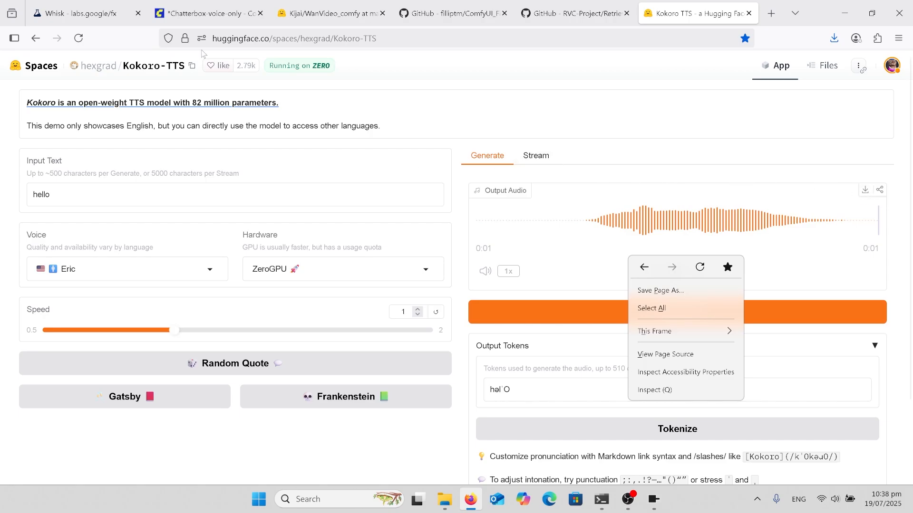
# Return to the Chatterbox-voice-only workflow and examine how the LoadAudio nodes pass through FL Chatterbox VC to PreviewAudio
pyautogui.click(200, 19)
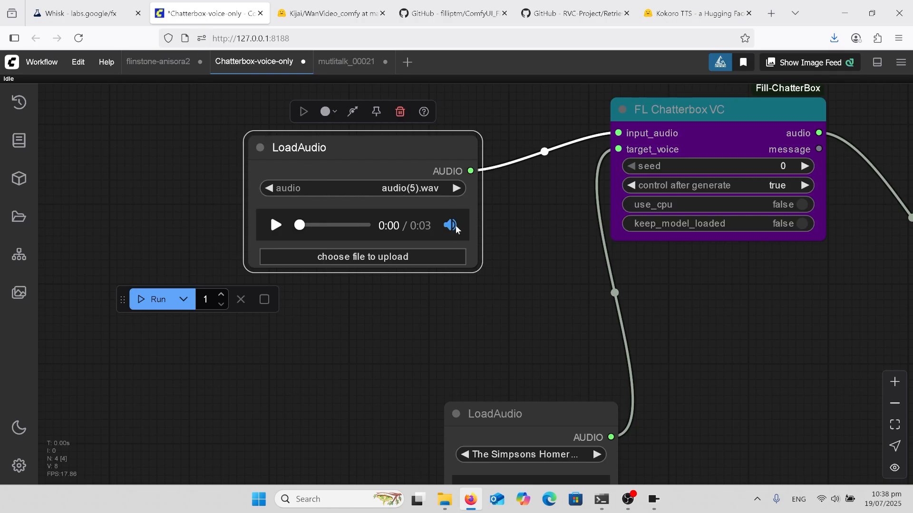
pyautogui.scroll(-4, 311, 171)
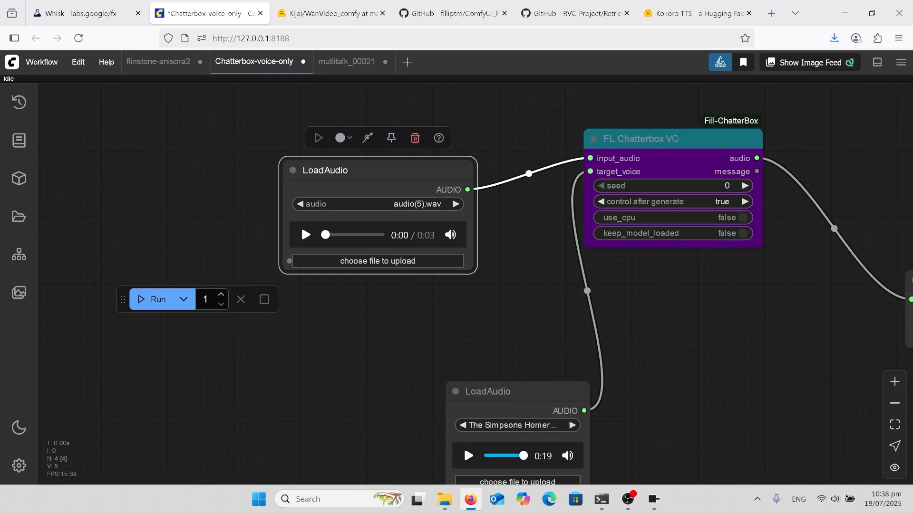
pyautogui.moveTo(500, 291); pyautogui.dragTo(677, 229)
pyautogui.rightClick(696, 210)
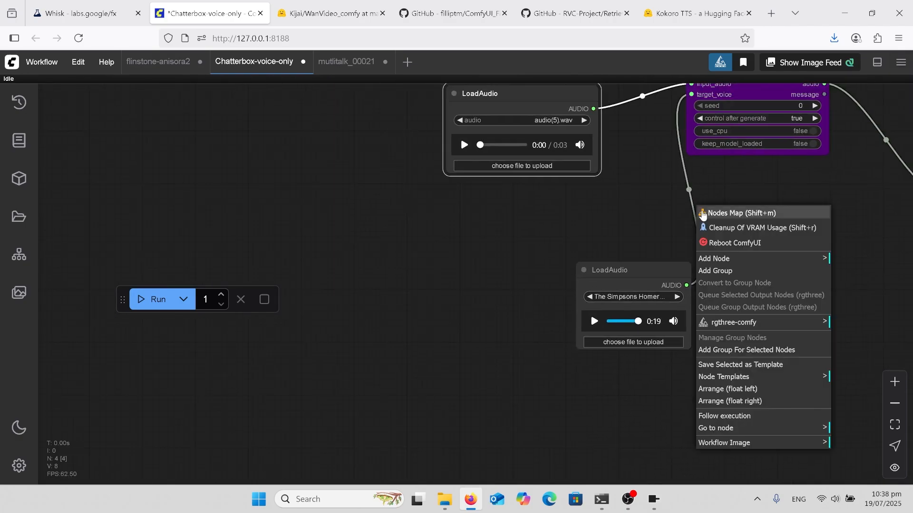
pyautogui.click(814, 170)
pyautogui.moveTo(814, 171); pyautogui.dragTo(500, 248)
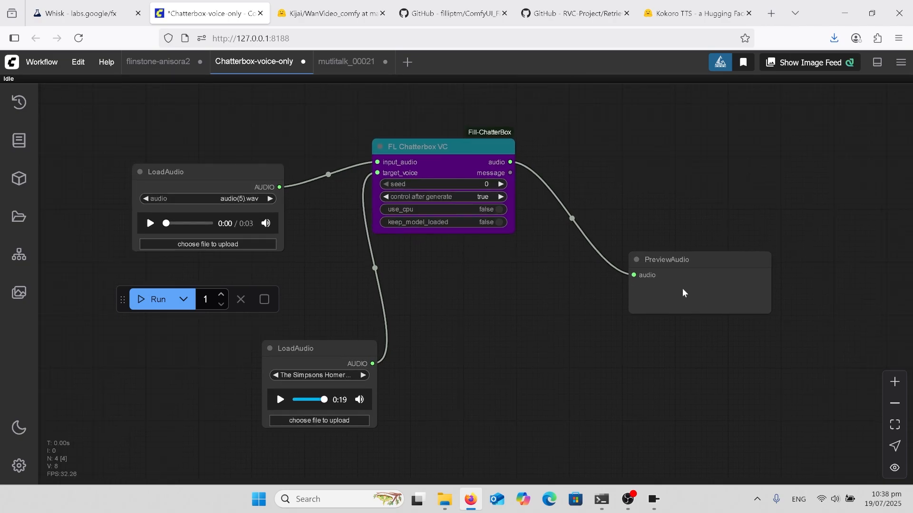
pyautogui.rightClick(683, 292)
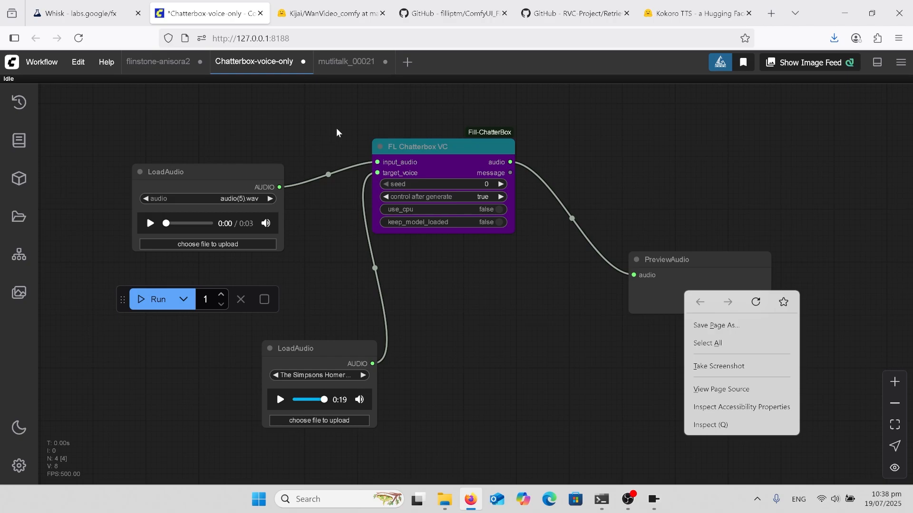
pyautogui.press('Escape')
# Open the mutlitalk_00021 workflow and examine the Load Video (Upload) node containing hh.mp4
pyautogui.click(333, 62)
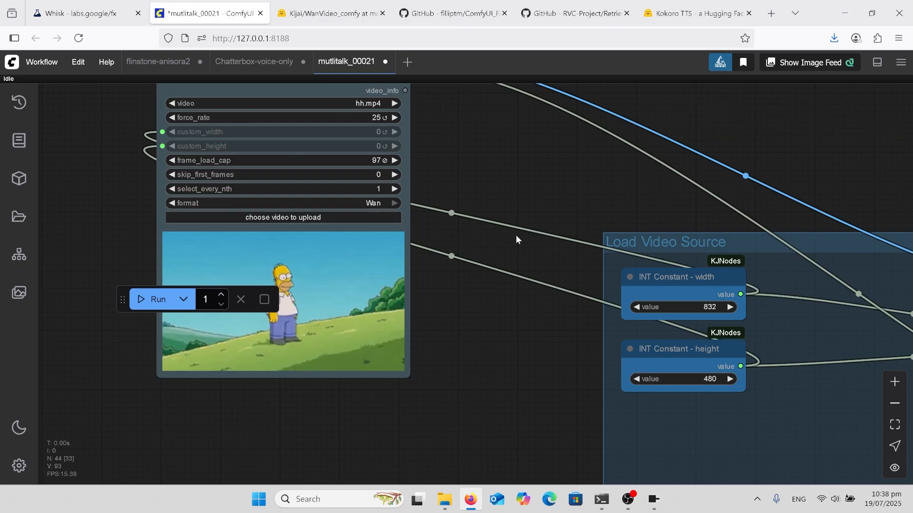
pyautogui.moveTo(515, 234); pyautogui.dragTo(585, 229)
pyautogui.scroll(3, 427, 392)
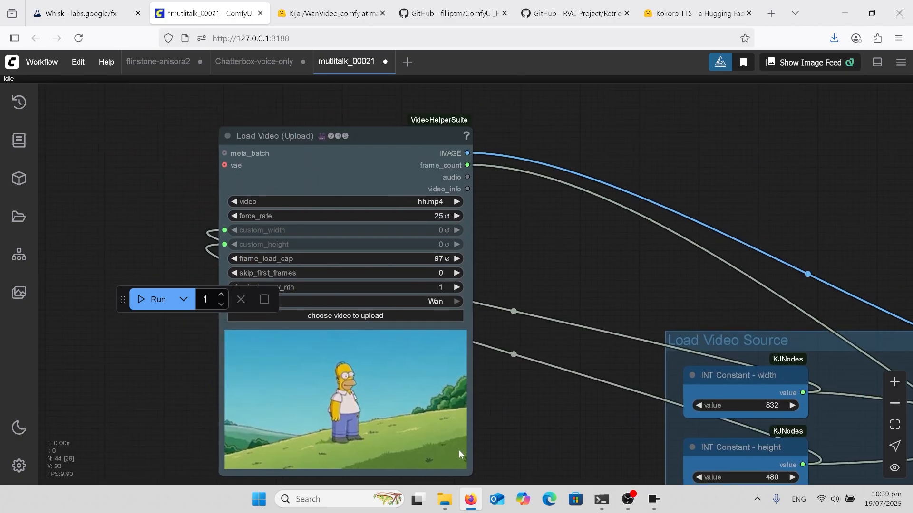
# Play hh.mp4 from New folder (4) in VLC, close the player and return to the mutlitalk_00021 workflow
pyautogui.click(446, 497)
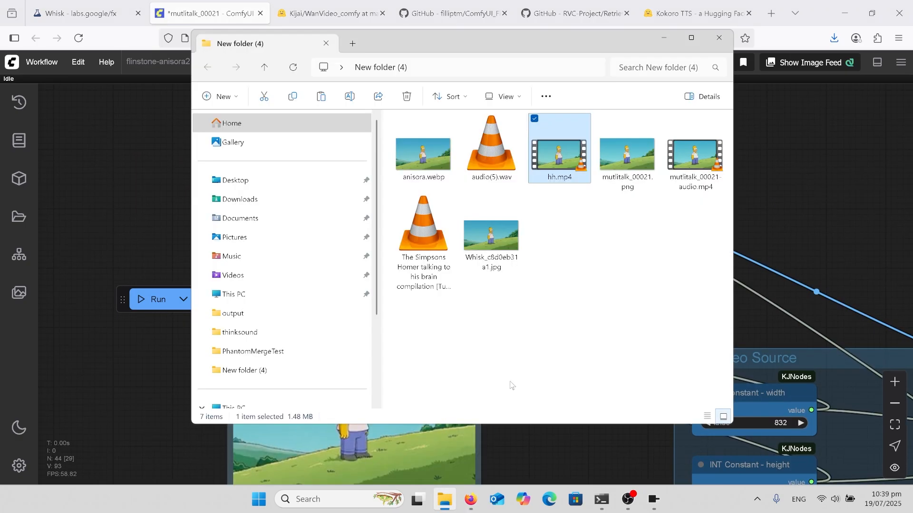
pyautogui.doubleClick(561, 155)
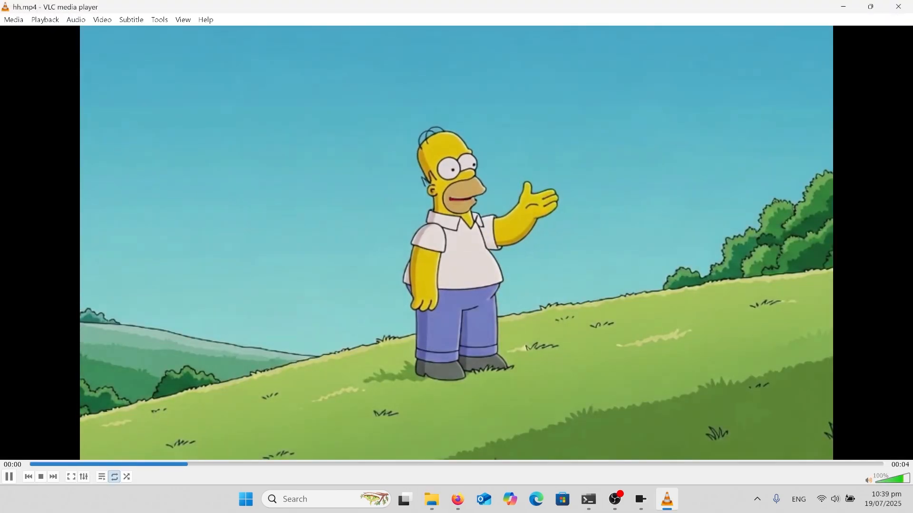
pyautogui.click(898, 7)
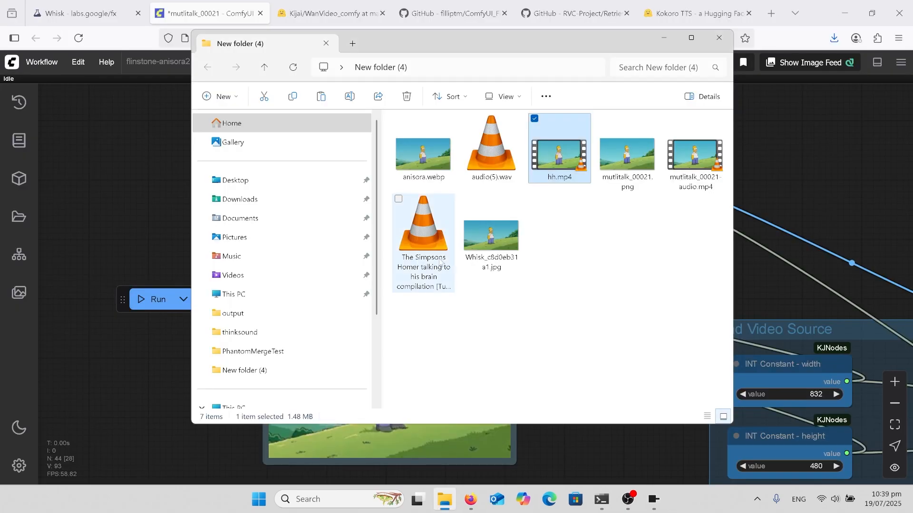
pyautogui.click(129, 174)
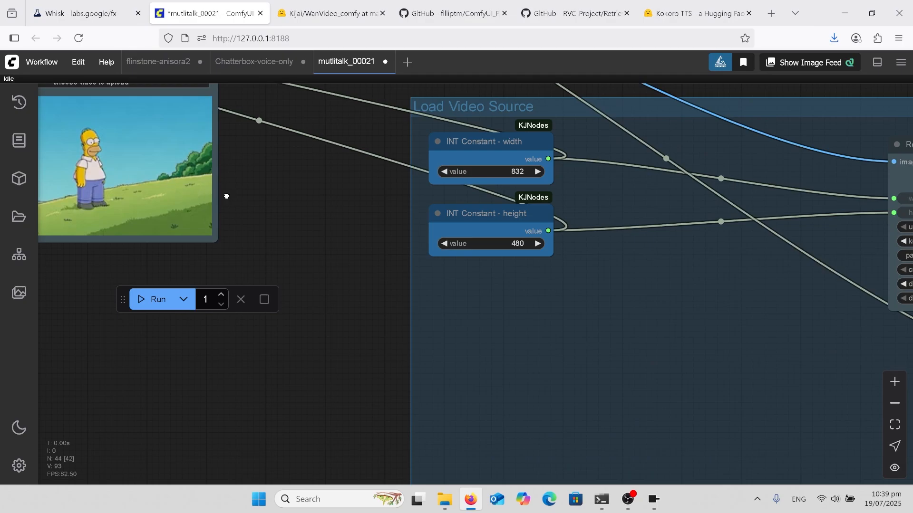
# Examine the Load Video (Upload) node's settings and its links into the Load Video Source group
pyautogui.moveTo(226, 196); pyautogui.dragTo(428, 348)
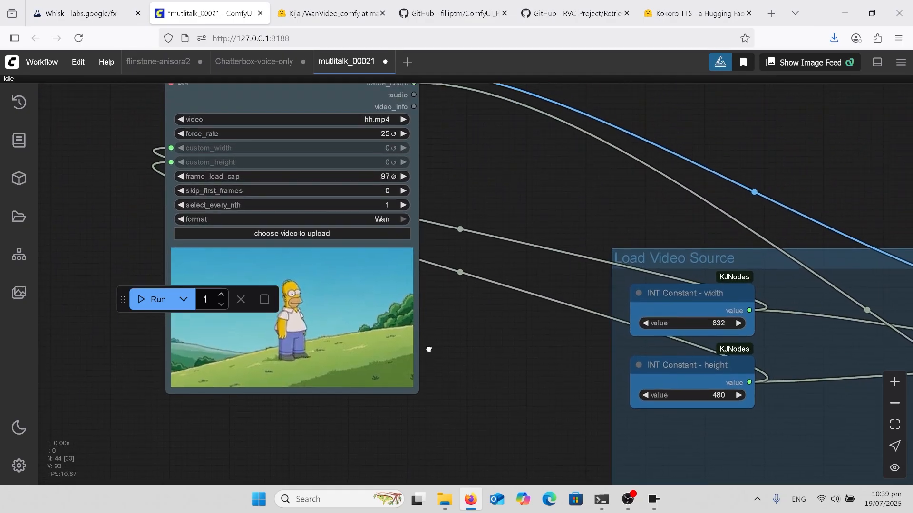
pyautogui.scroll(-1, 554, 370)
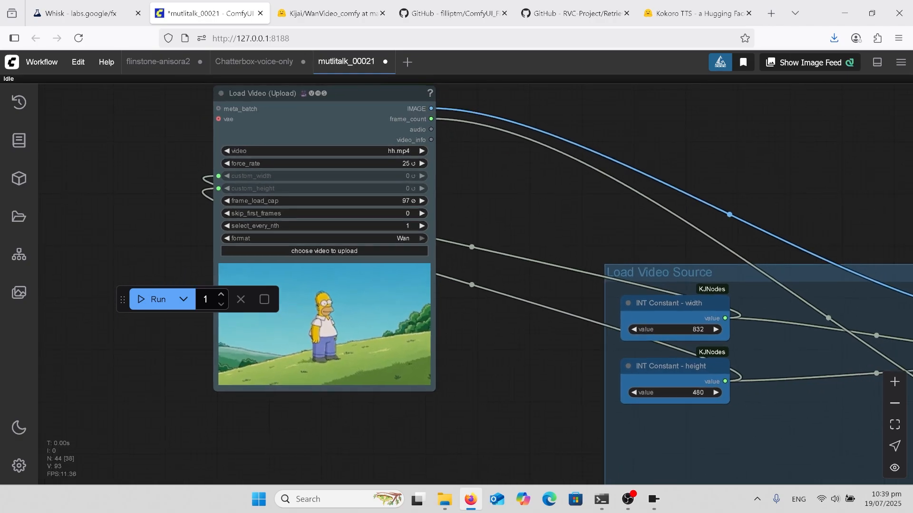
pyautogui.scroll(1, 554, 371)
pyautogui.scroll(-2, 553, 371)
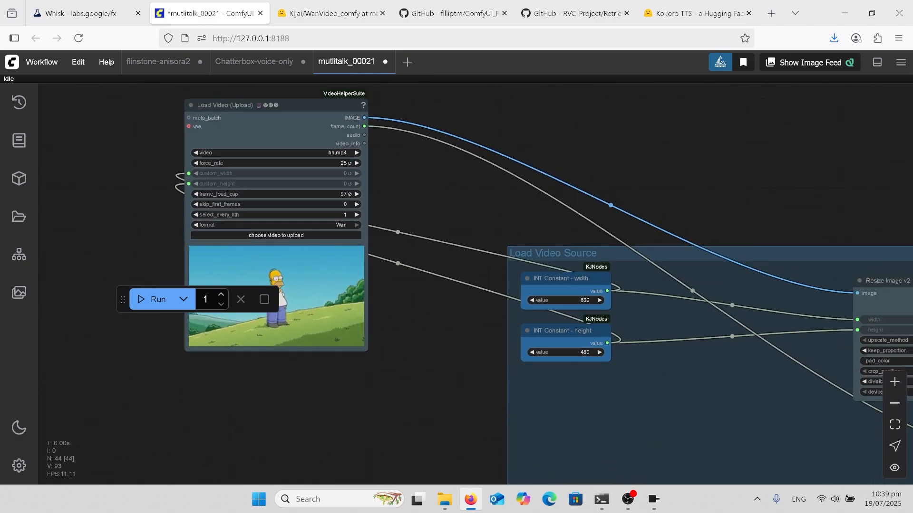
pyautogui.scroll(-8, 169, 134)
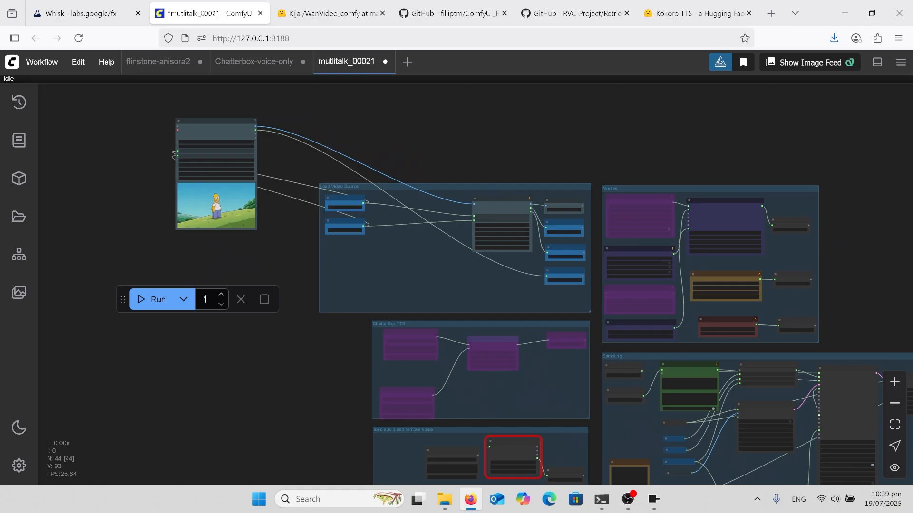
pyautogui.scroll(-5, 456, 285)
# Examine the WanVideo Sampler and MultiTalk Wav2Vec Embeds settings and how WanVideo Decode feeds the Video Combine node
pyautogui.hscroll(3, 457, 286)
pyautogui.scroll(6, 457, 286)
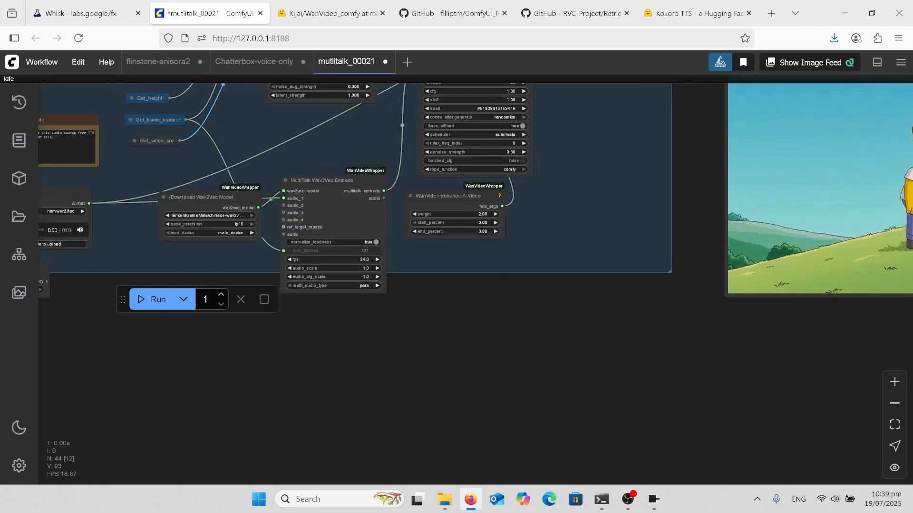
pyautogui.scroll(4, 414, 143)
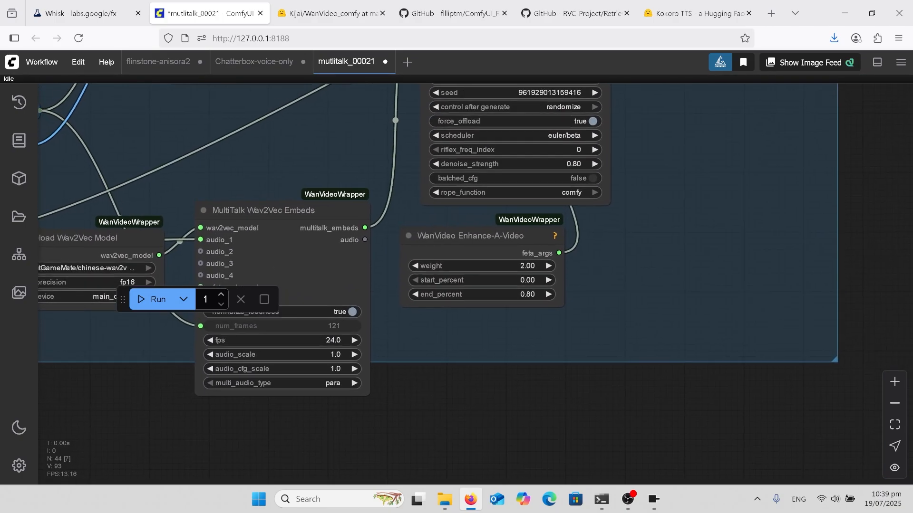
pyautogui.scroll(2, 457, 285)
pyautogui.scroll(2, 456, 285)
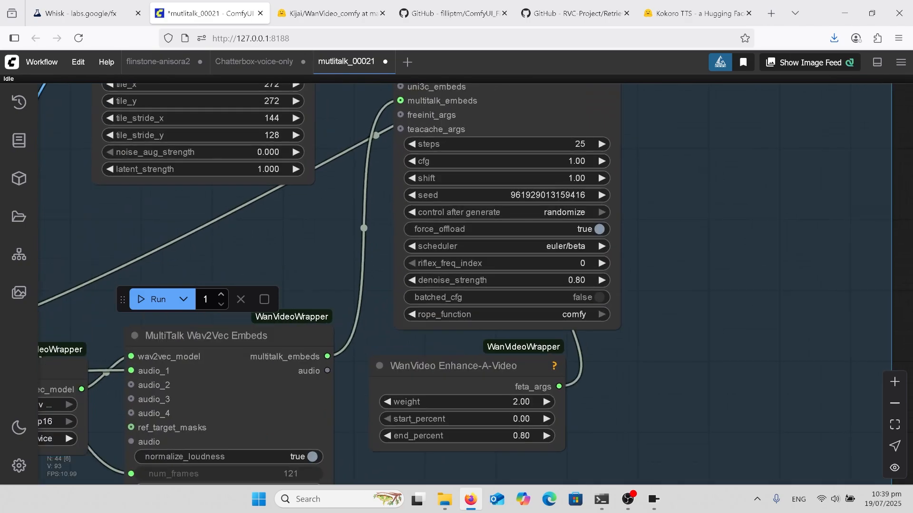
pyautogui.scroll(-2, 456, 285)
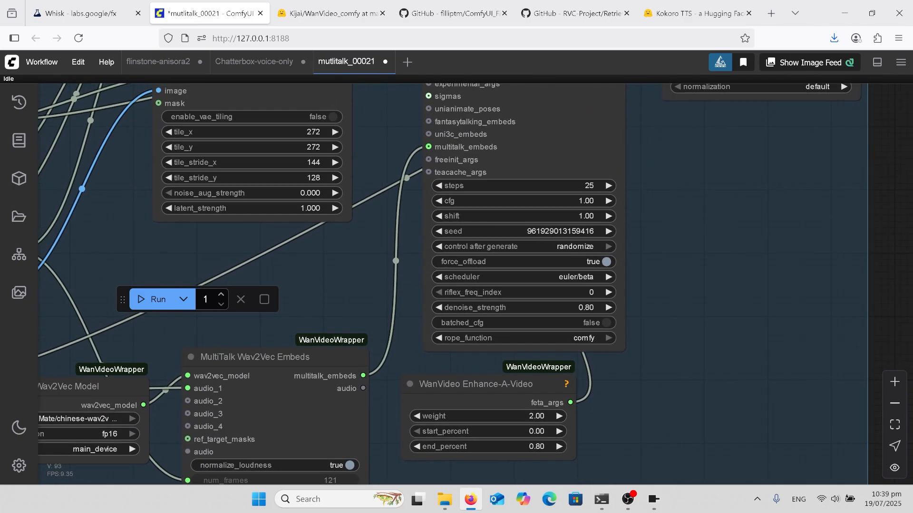
pyautogui.scroll(-5, 456, 285)
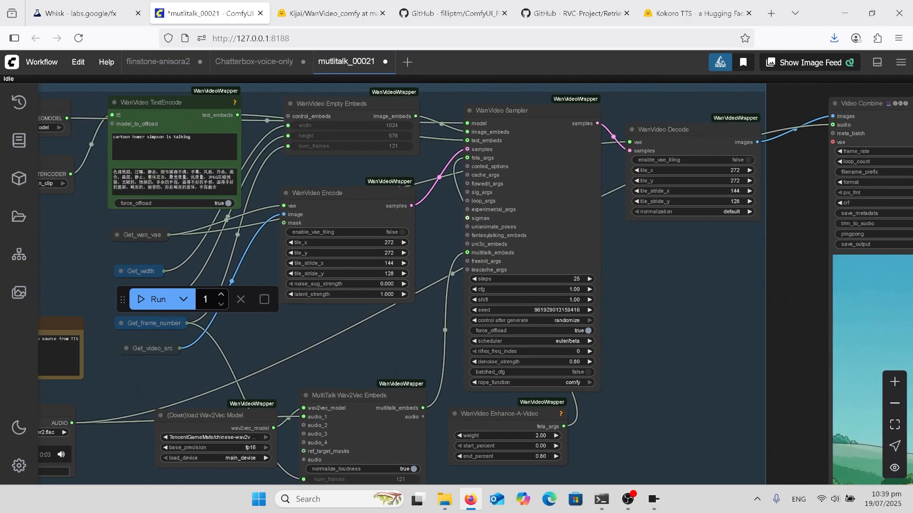
pyautogui.scroll(5, 457, 285)
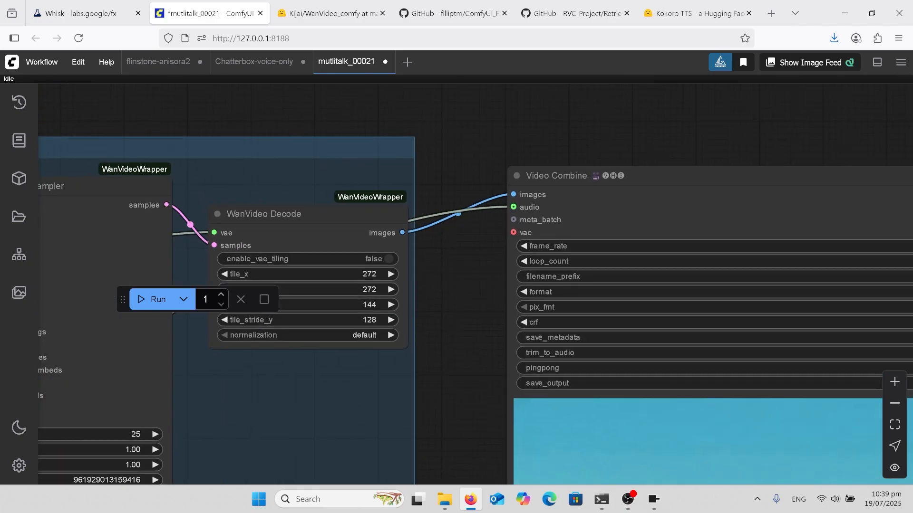
pyautogui.scroll(-5, 456, 285)
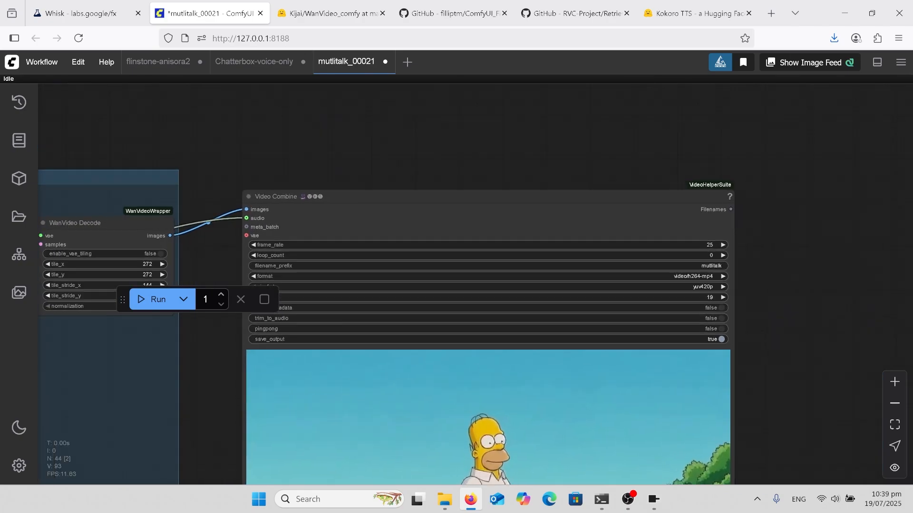
pyautogui.scroll(-6, 456, 285)
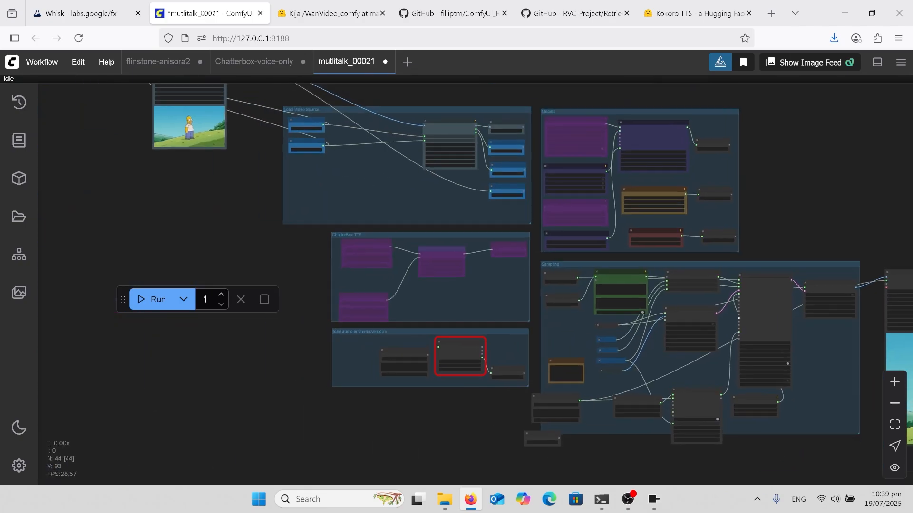
# Examine the nodes in the Load Video Source, ChatterBox TTS, and load audio and remove noise groups
pyautogui.scroll(7, 393, 131)
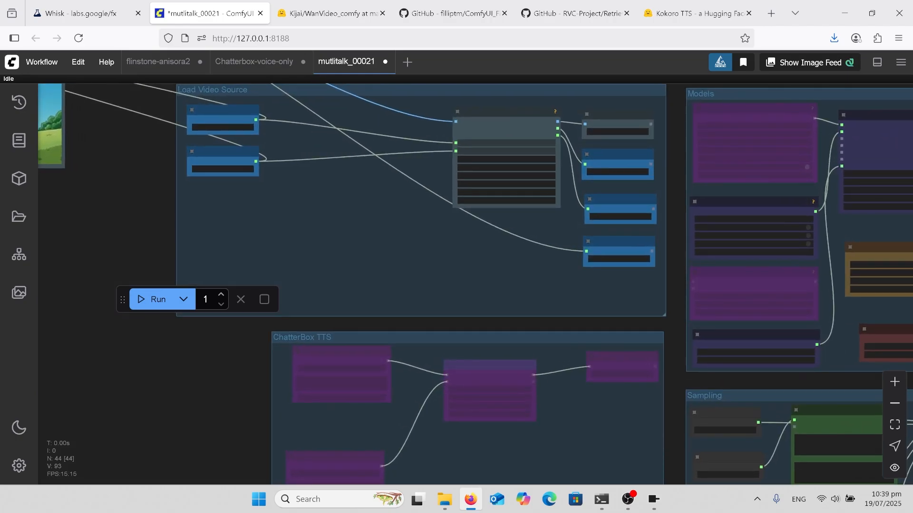
pyautogui.scroll(2, 456, 285)
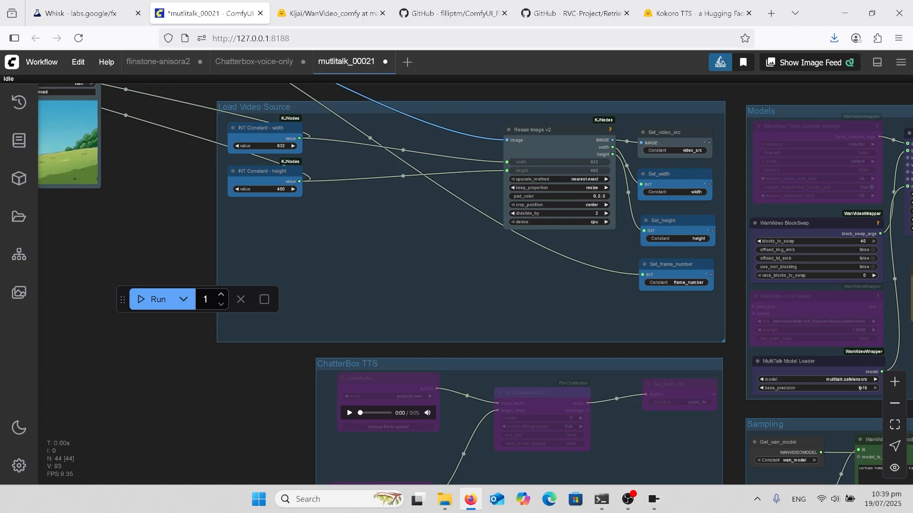
pyautogui.scroll(-4, 456, 285)
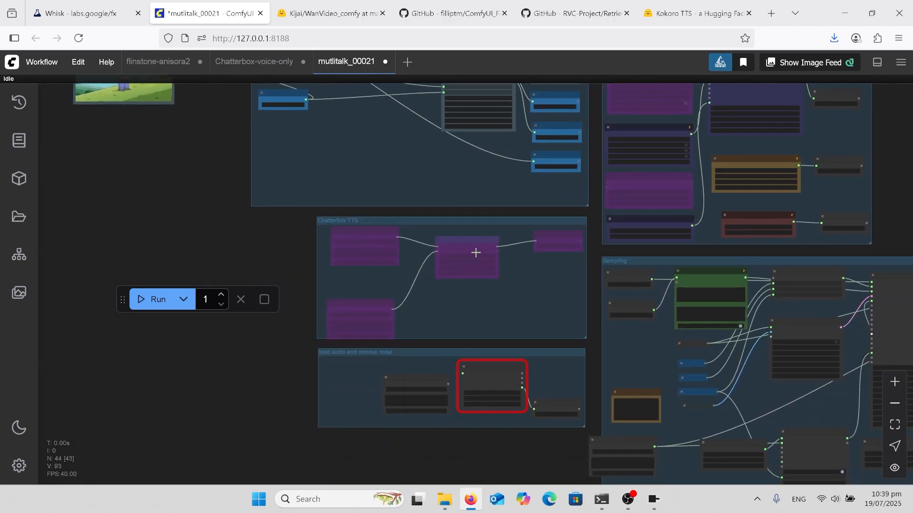
pyautogui.scroll(4, 580, 359)
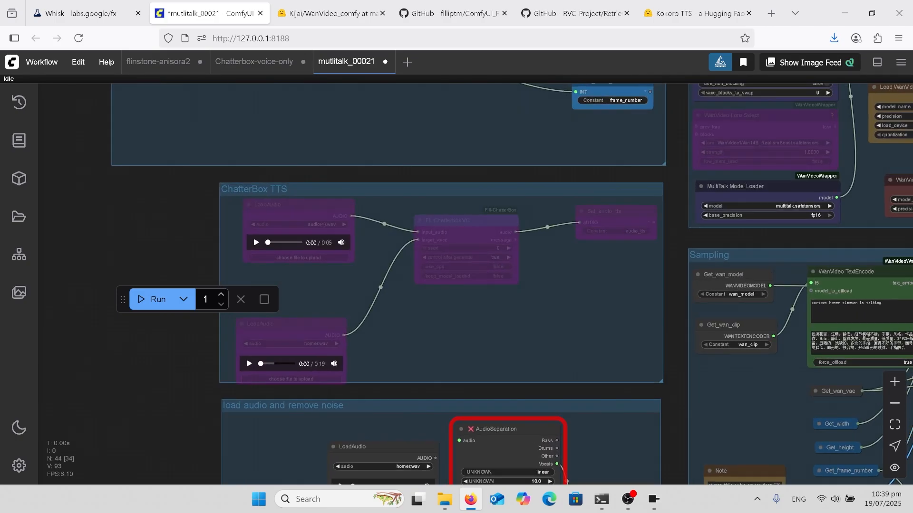
pyautogui.scroll(2, 495, 404)
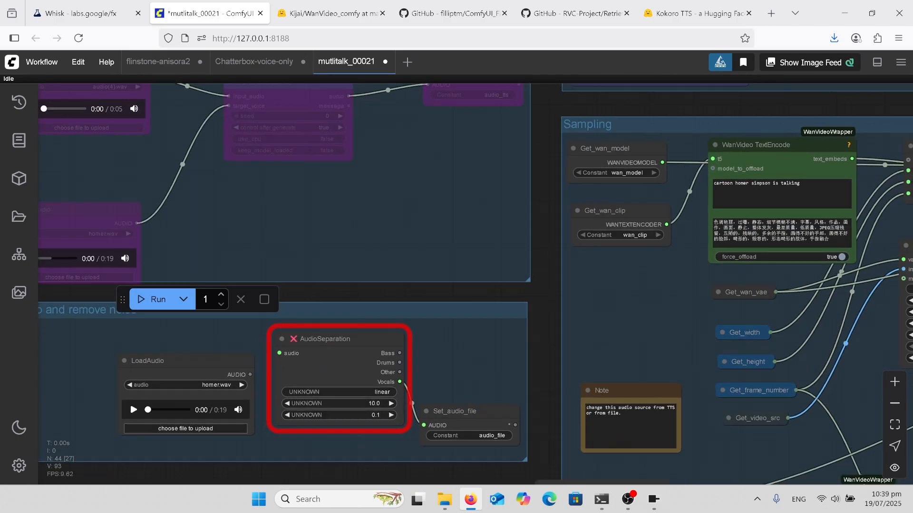
pyautogui.scroll(-3, 435, 328)
pyautogui.scroll(3, 380, 309)
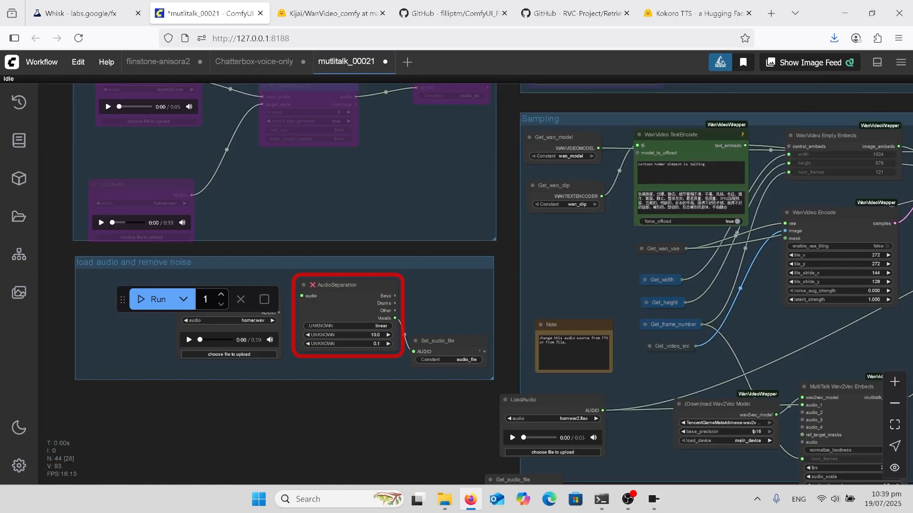
pyautogui.scroll(-3, 380, 309)
pyautogui.scroll(-3, 467, 187)
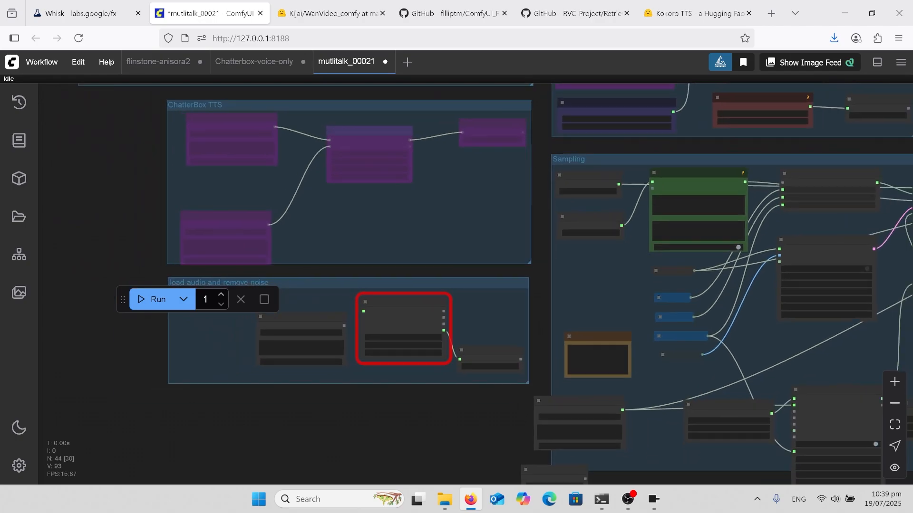
pyautogui.scroll(3, 713, 388)
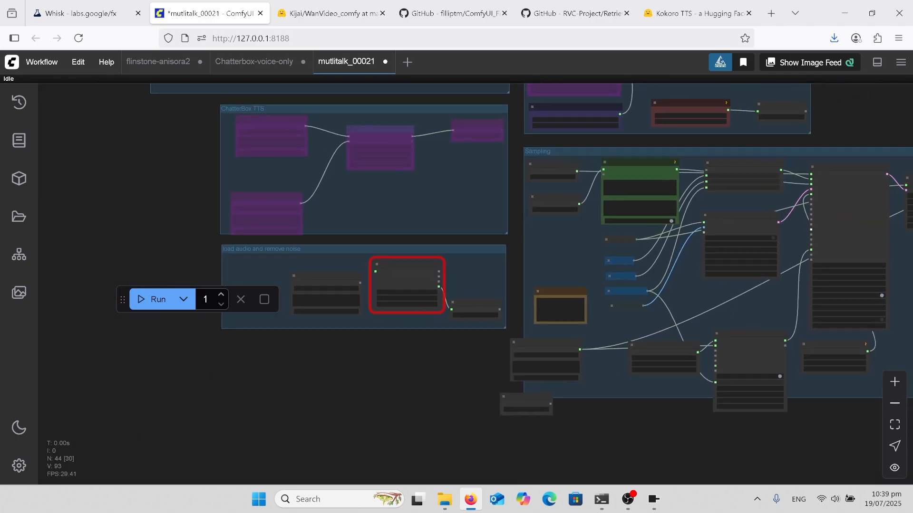
pyautogui.scroll(1, 448, 103)
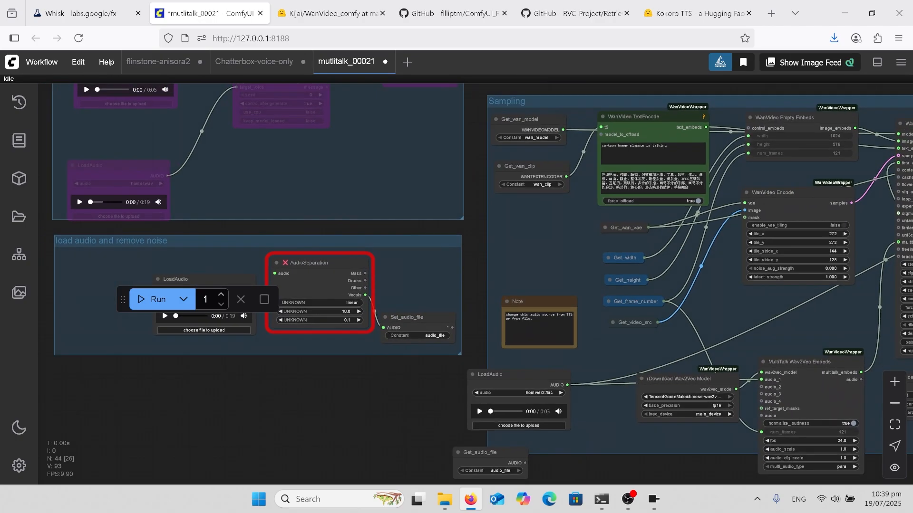
# Read the positive and negative prompts in the WanVideo TextEncode node of the Sampling group
pyautogui.scroll(10, 676, 155)
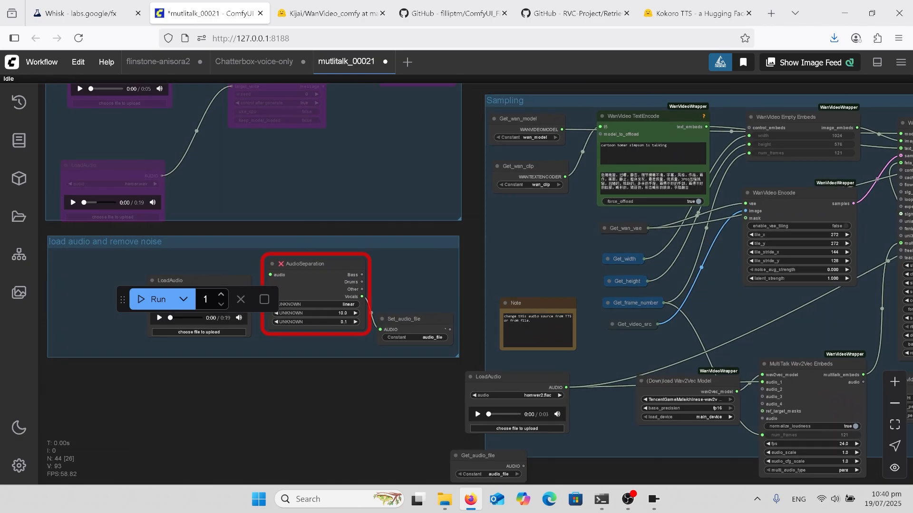
pyautogui.scroll(2, 584, 91)
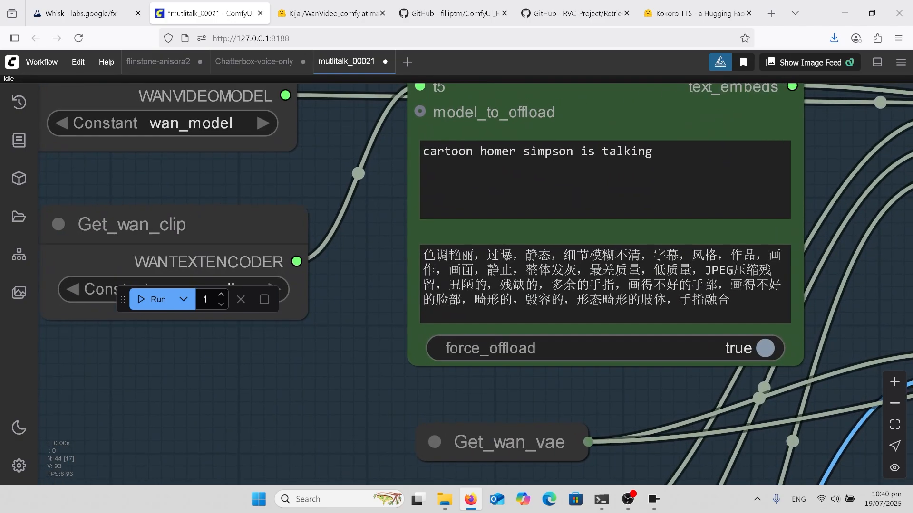
pyautogui.scroll(-4, 737, 268)
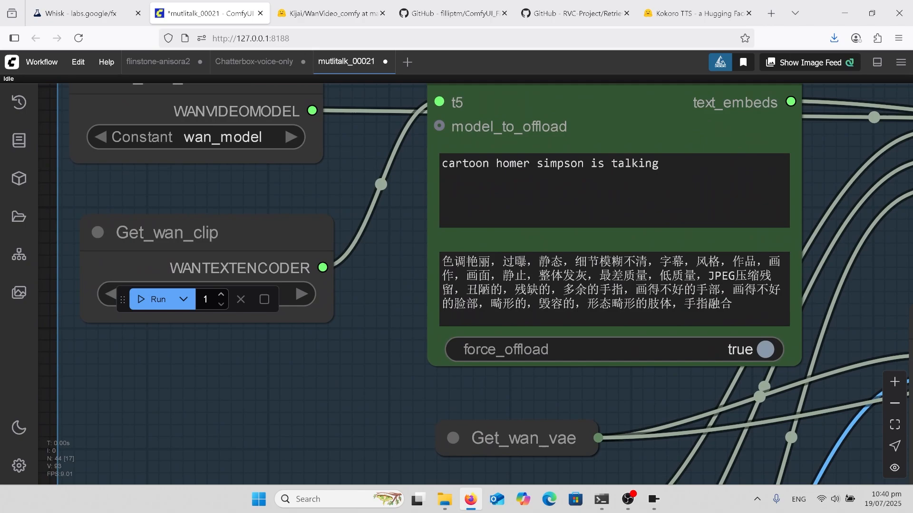
pyautogui.scroll(-10, 469, 143)
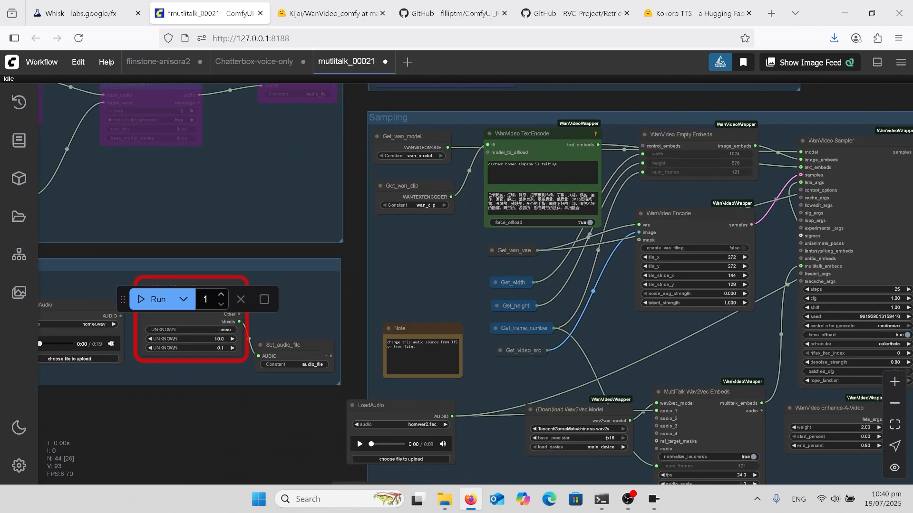
# Examine the MultiTalk Wav2Vec Embeds node's audio inputs, fps and audio scale settings beside the WanVideo Enhance-A-Video node
pyautogui.scroll(-2, 469, 143)
pyautogui.moveTo(769, 434); pyautogui.dragTo(717, 318)
pyautogui.scroll(7, 718, 318)
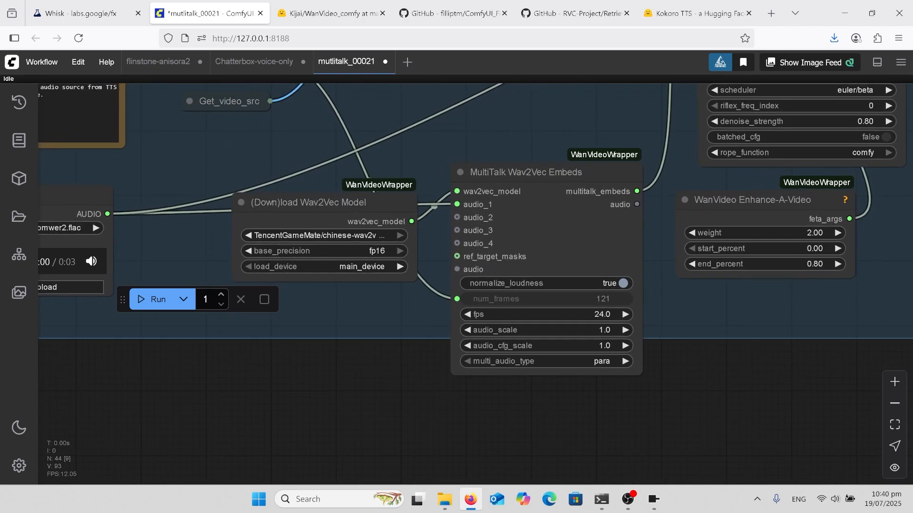
pyautogui.scroll(1, 851, 214)
pyautogui.scroll(-2, 665, 450)
pyautogui.scroll(2, 856, 142)
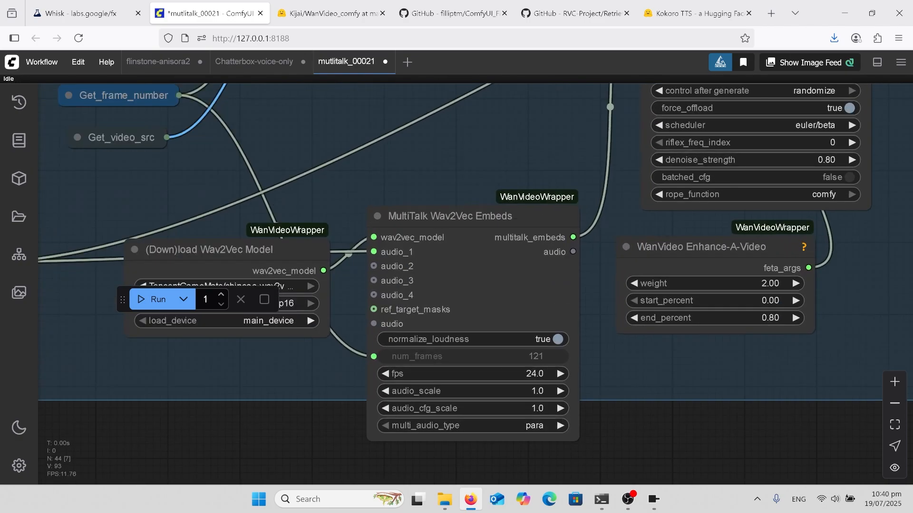
pyautogui.scroll(1, 871, 111)
pyautogui.scroll(3, 783, 483)
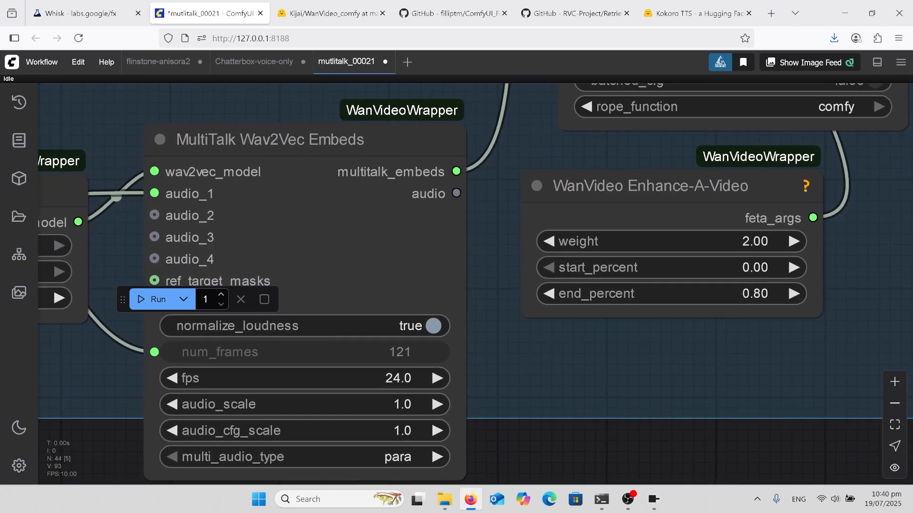
pyautogui.scroll(1, 813, 290)
pyautogui.scroll(-4, 869, 351)
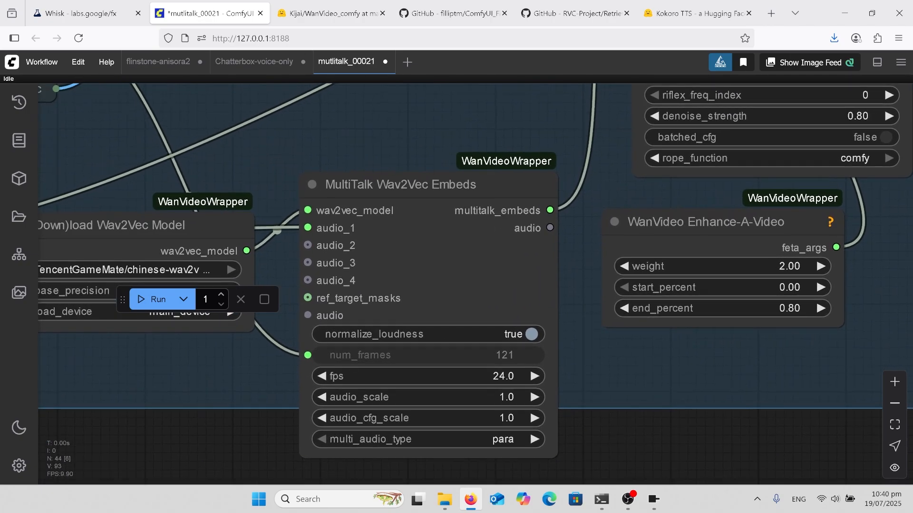
pyautogui.scroll(-4, 820, 409)
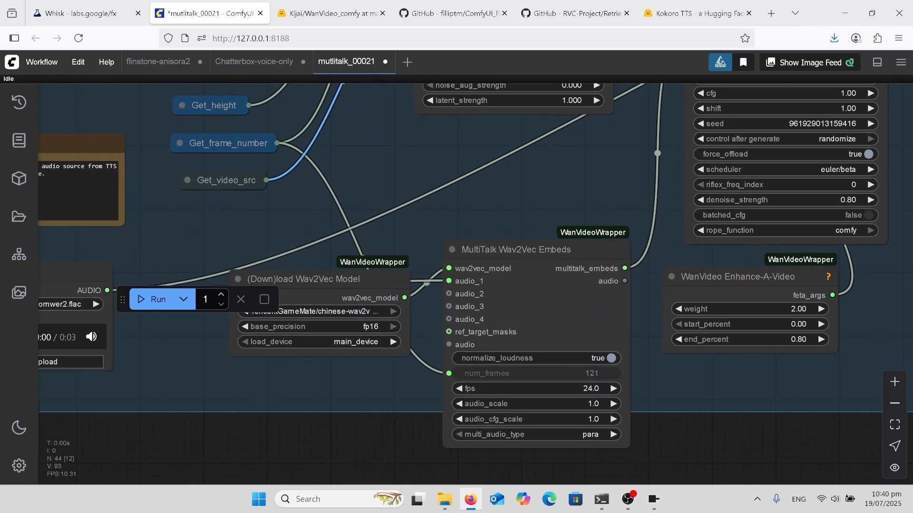
# Trace how the LoadAudio node holding homwer2.flac connects to MultiTalk Wav2Vec Embeds, and check the neighbouring Get_audio_file node
pyautogui.scroll(-3, 871, 430)
pyautogui.scroll(3, 474, 265)
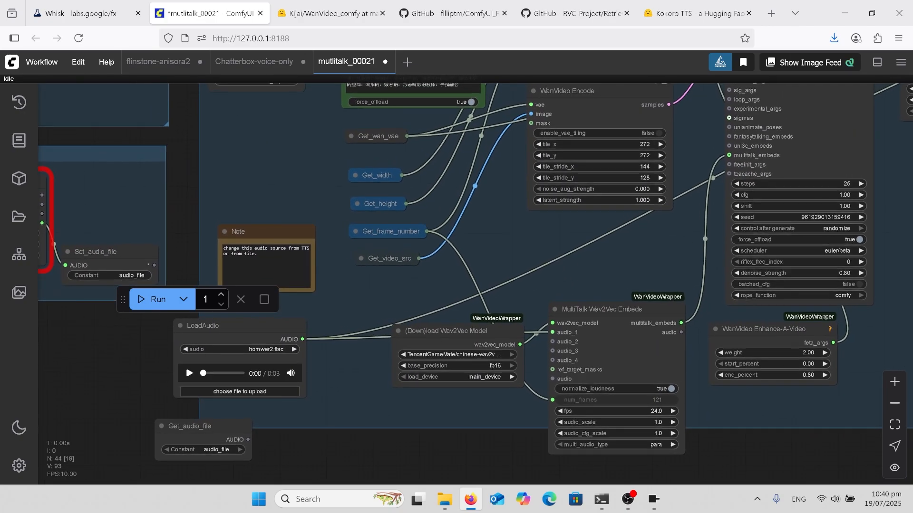
pyautogui.scroll(-4, 903, 381)
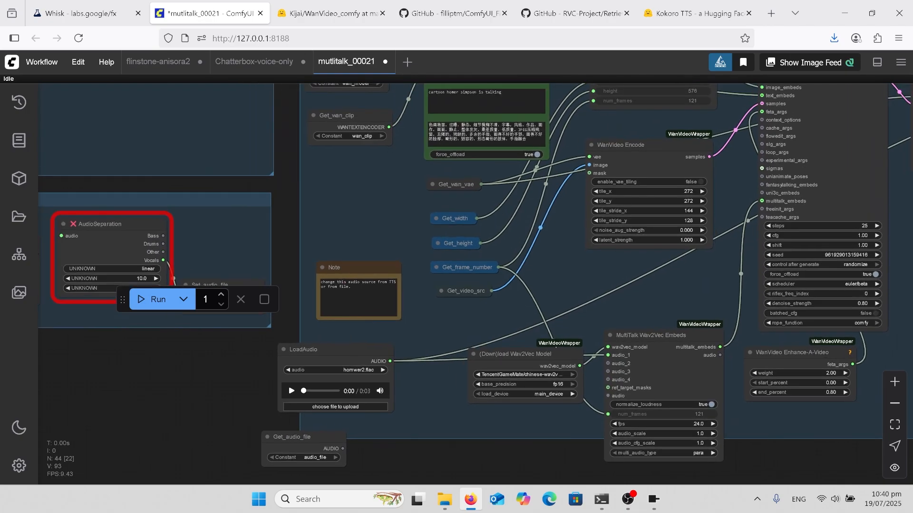
pyautogui.scroll(-3, 523, 286)
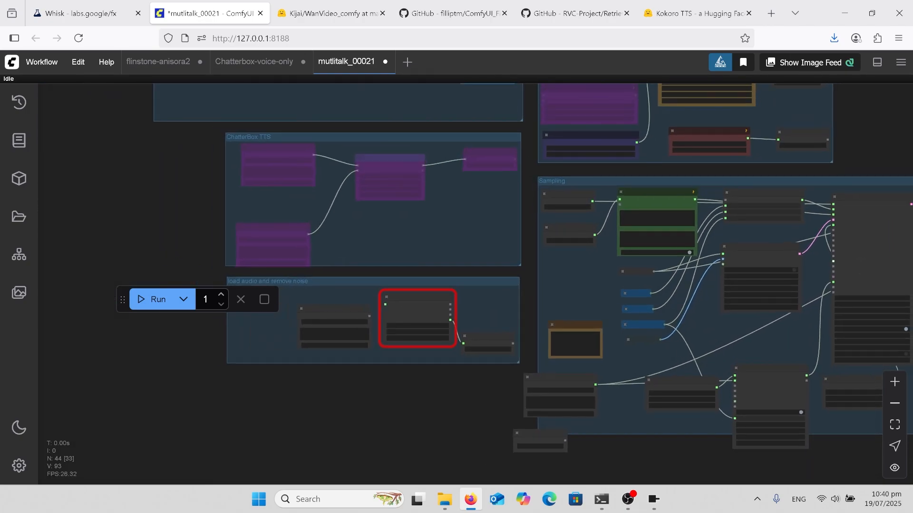
pyautogui.scroll(3, 476, 285)
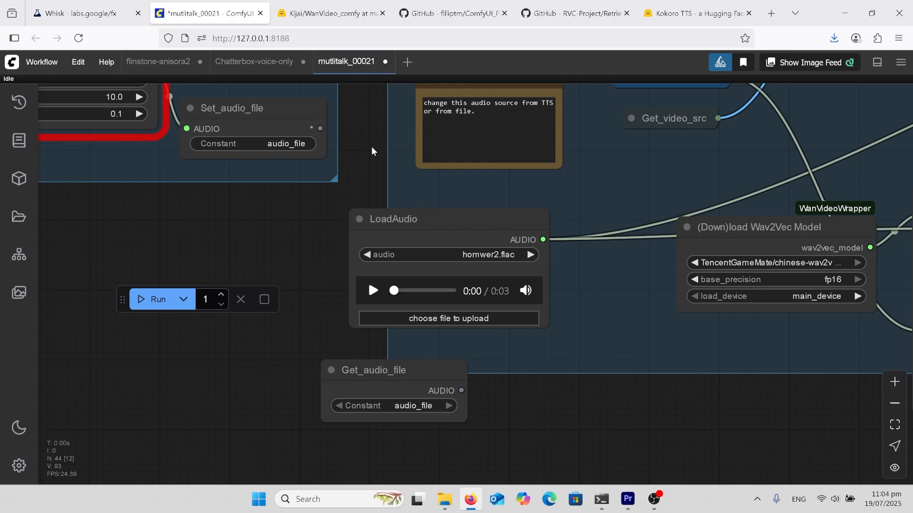
# Review the model files in Hugging Face's Kijai/WanVideo_comfy repository and the README of the ComfyUI_Fill-ChatterBox GitHub repository
pyautogui.click(339, 21)
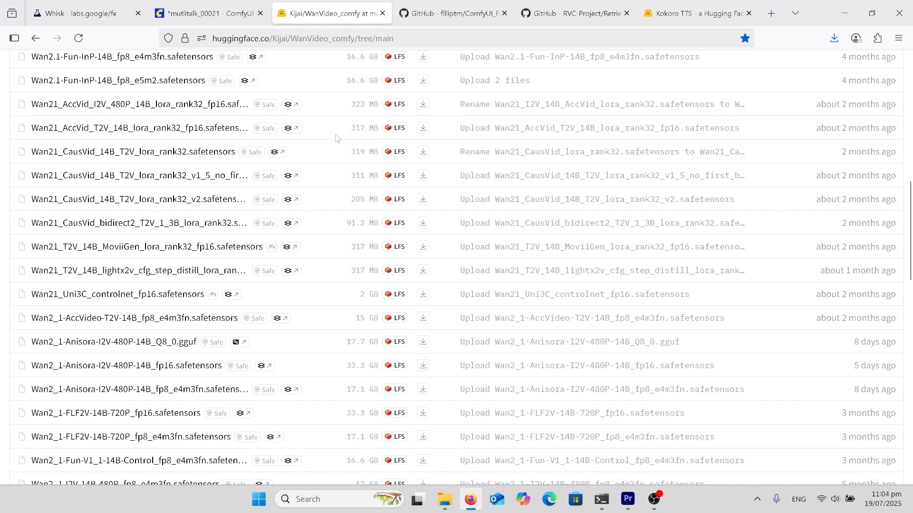
pyautogui.scroll(-1, 224, 256)
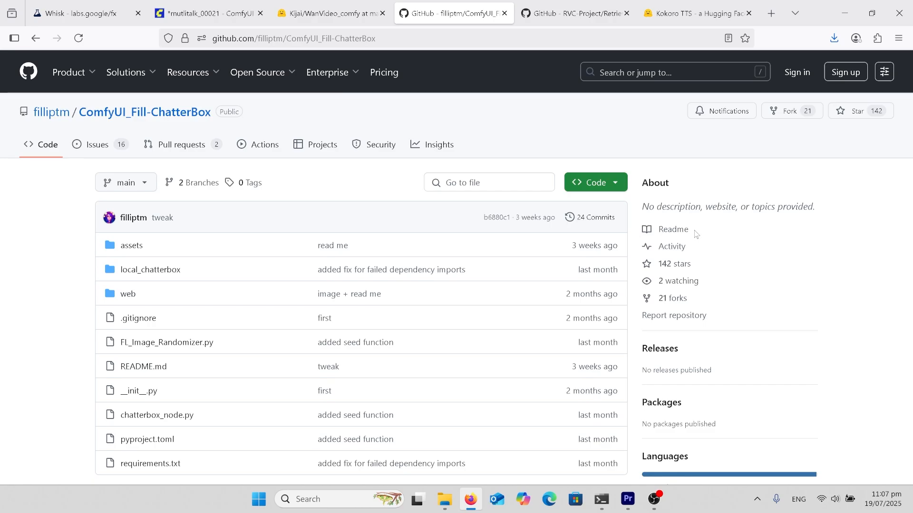
pyautogui.scroll(-10, 480, 340)
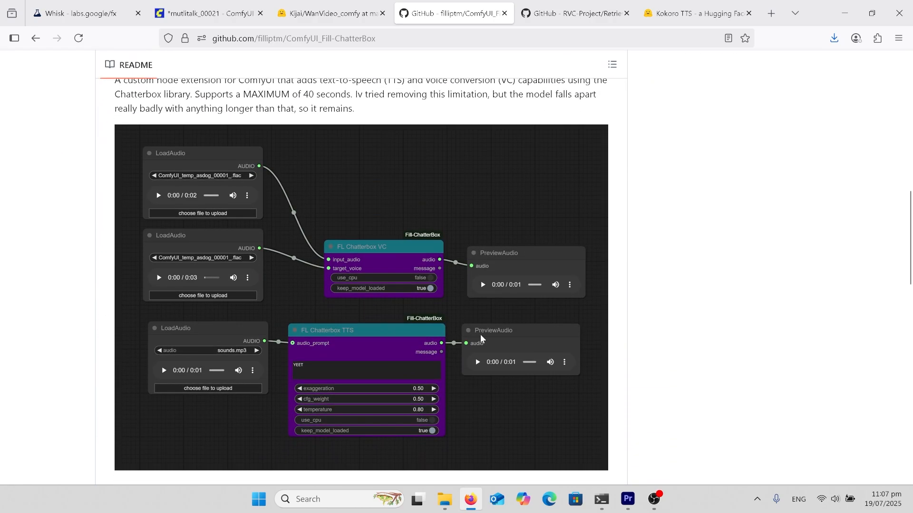
pyautogui.scroll(10, 481, 338)
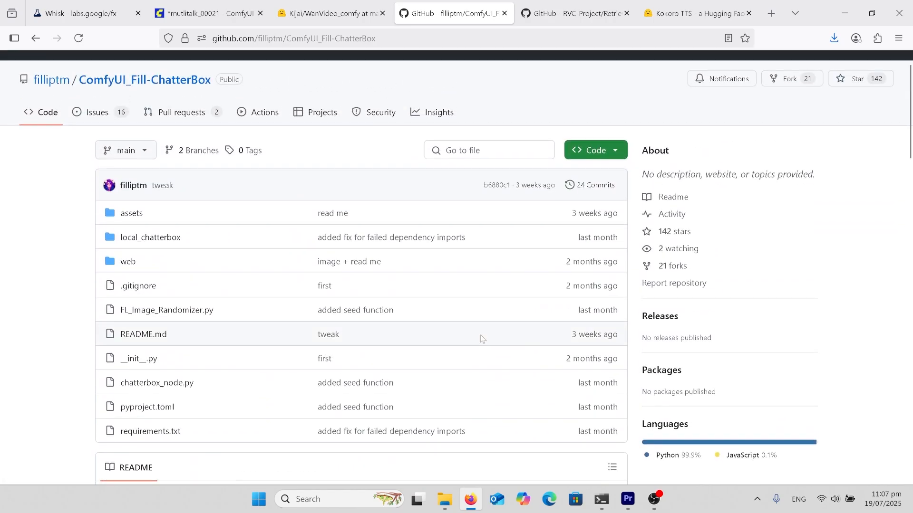